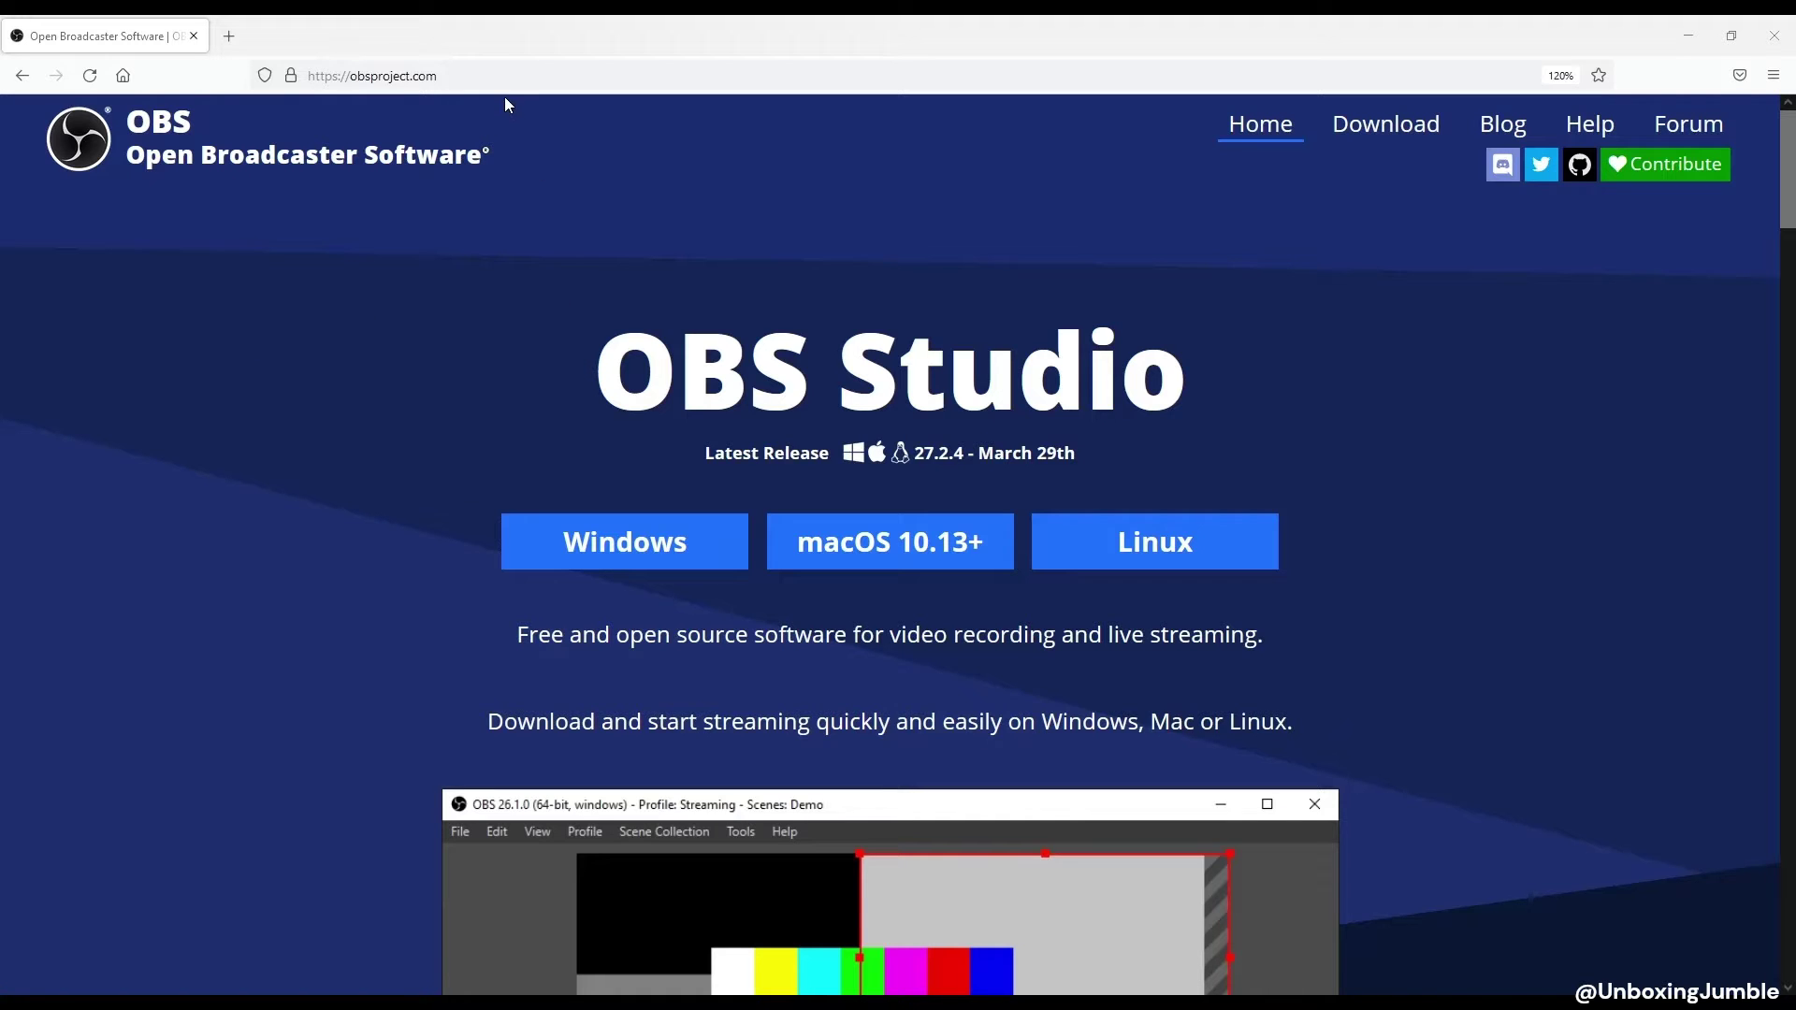
# Leave the OBS download page's address bar and switch back to the OBS Studio window.
pyautogui.click(486, 77)
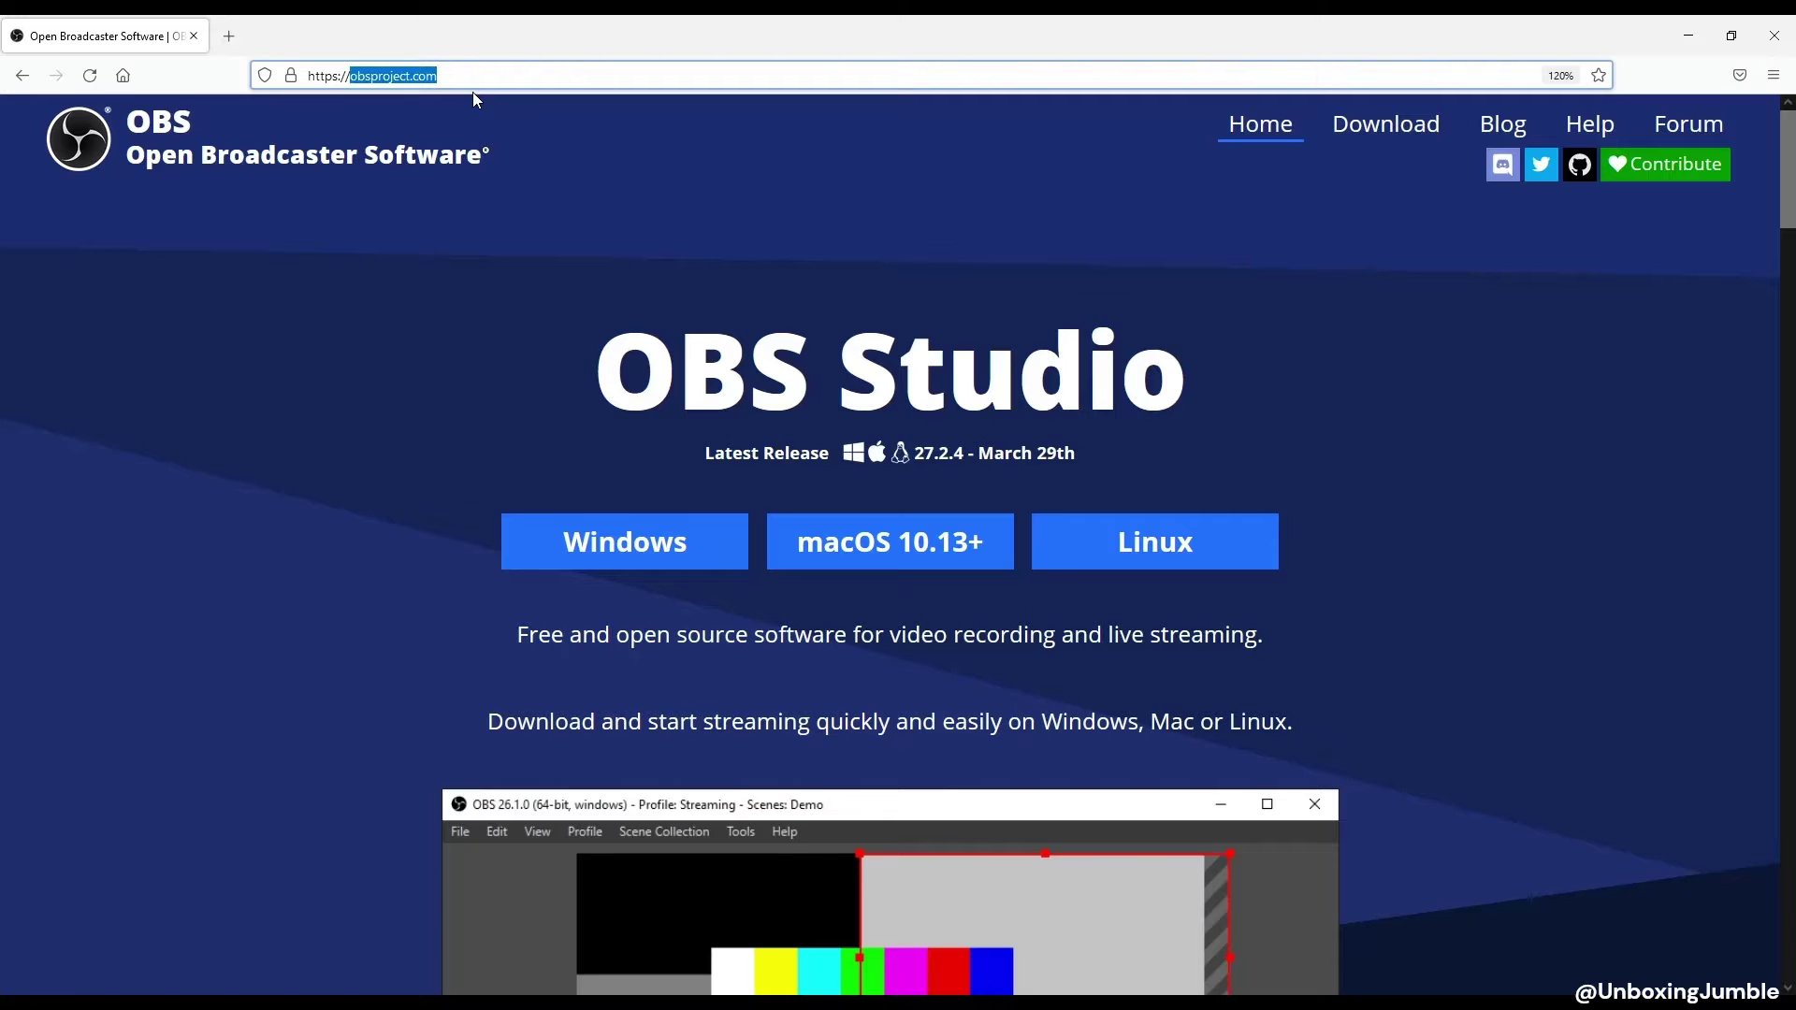
pyautogui.click(431, 468)
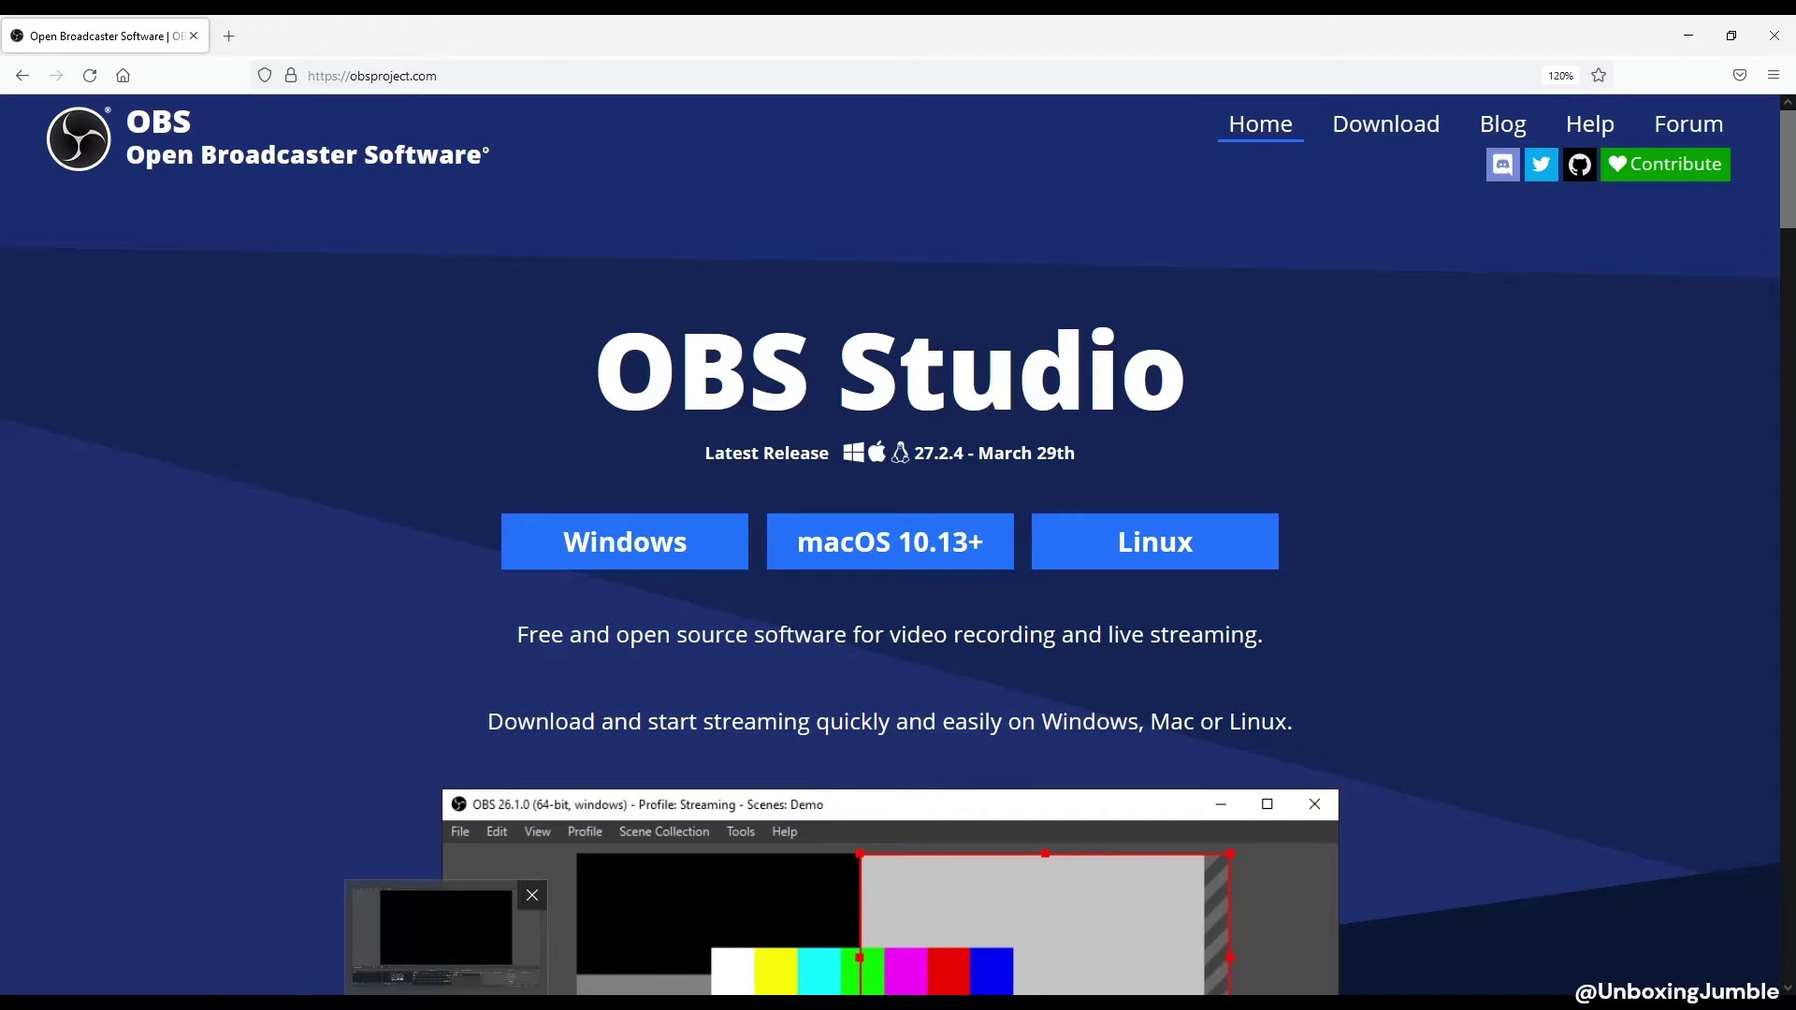
pyautogui.click(444, 1006)
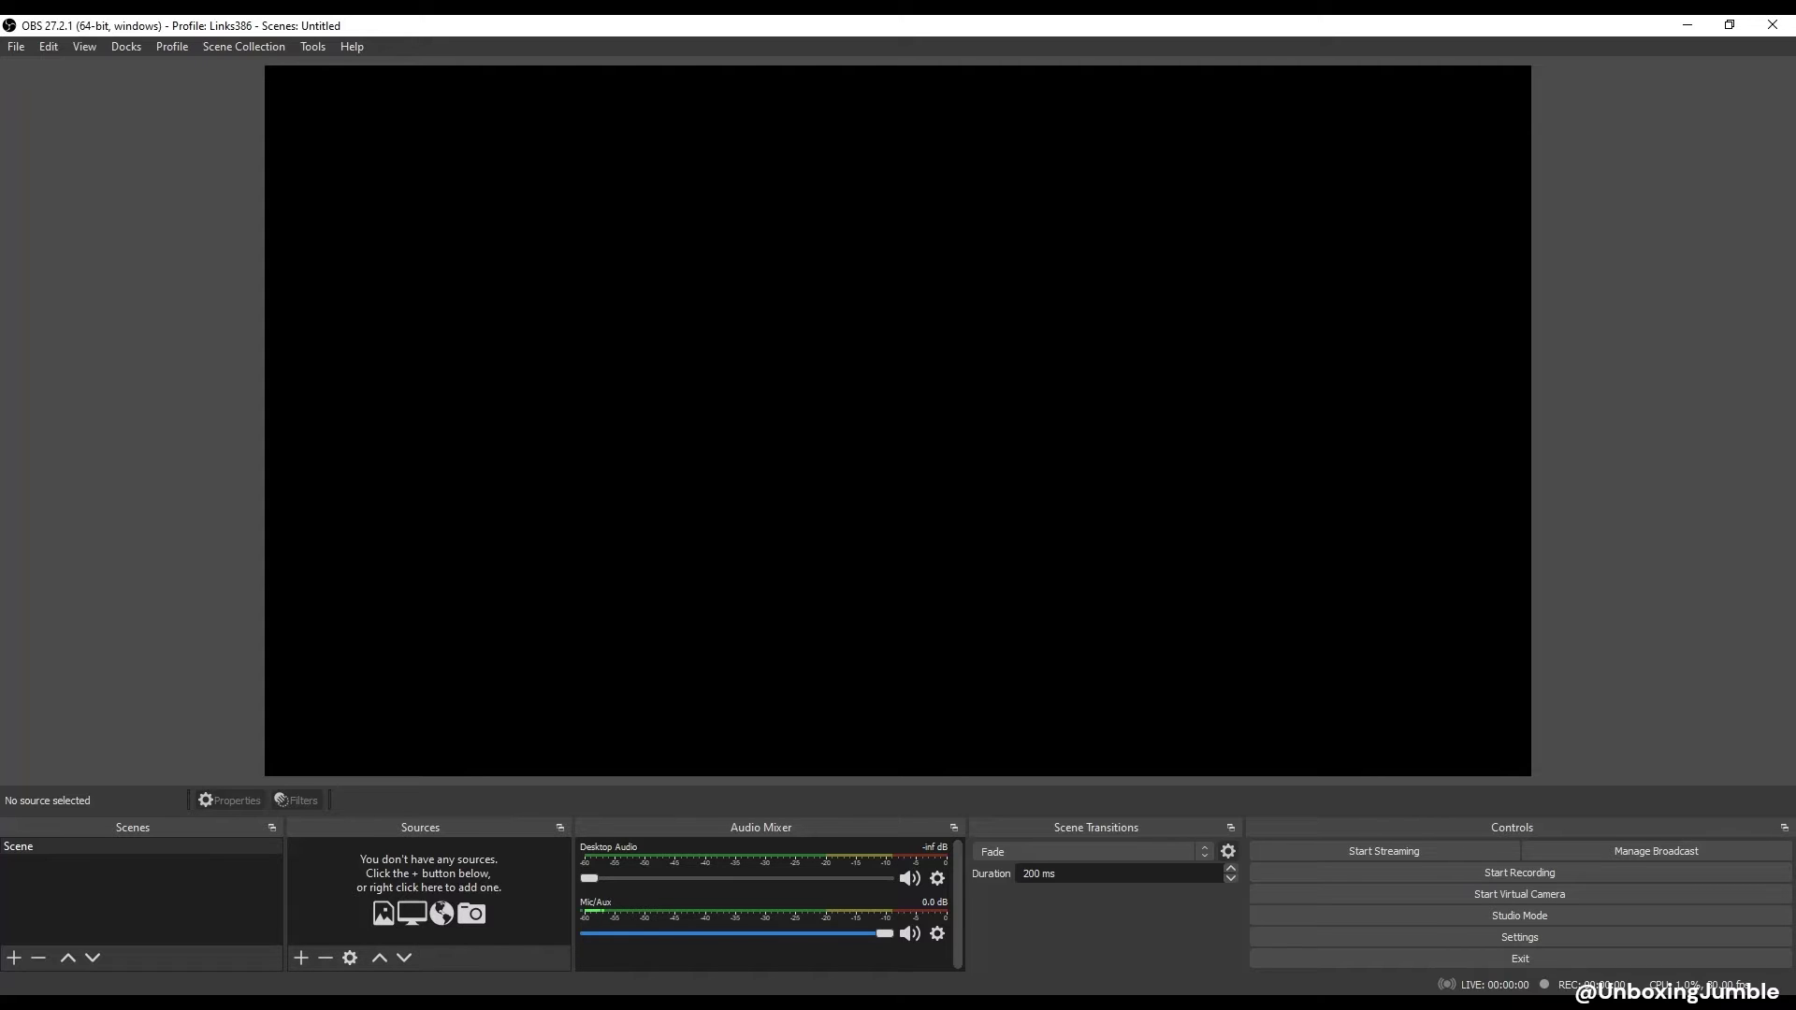
# In Settings > Output, verify the recording path is E:/VCR and keep mp4 as the recording format.
pyautogui.click(16, 48)
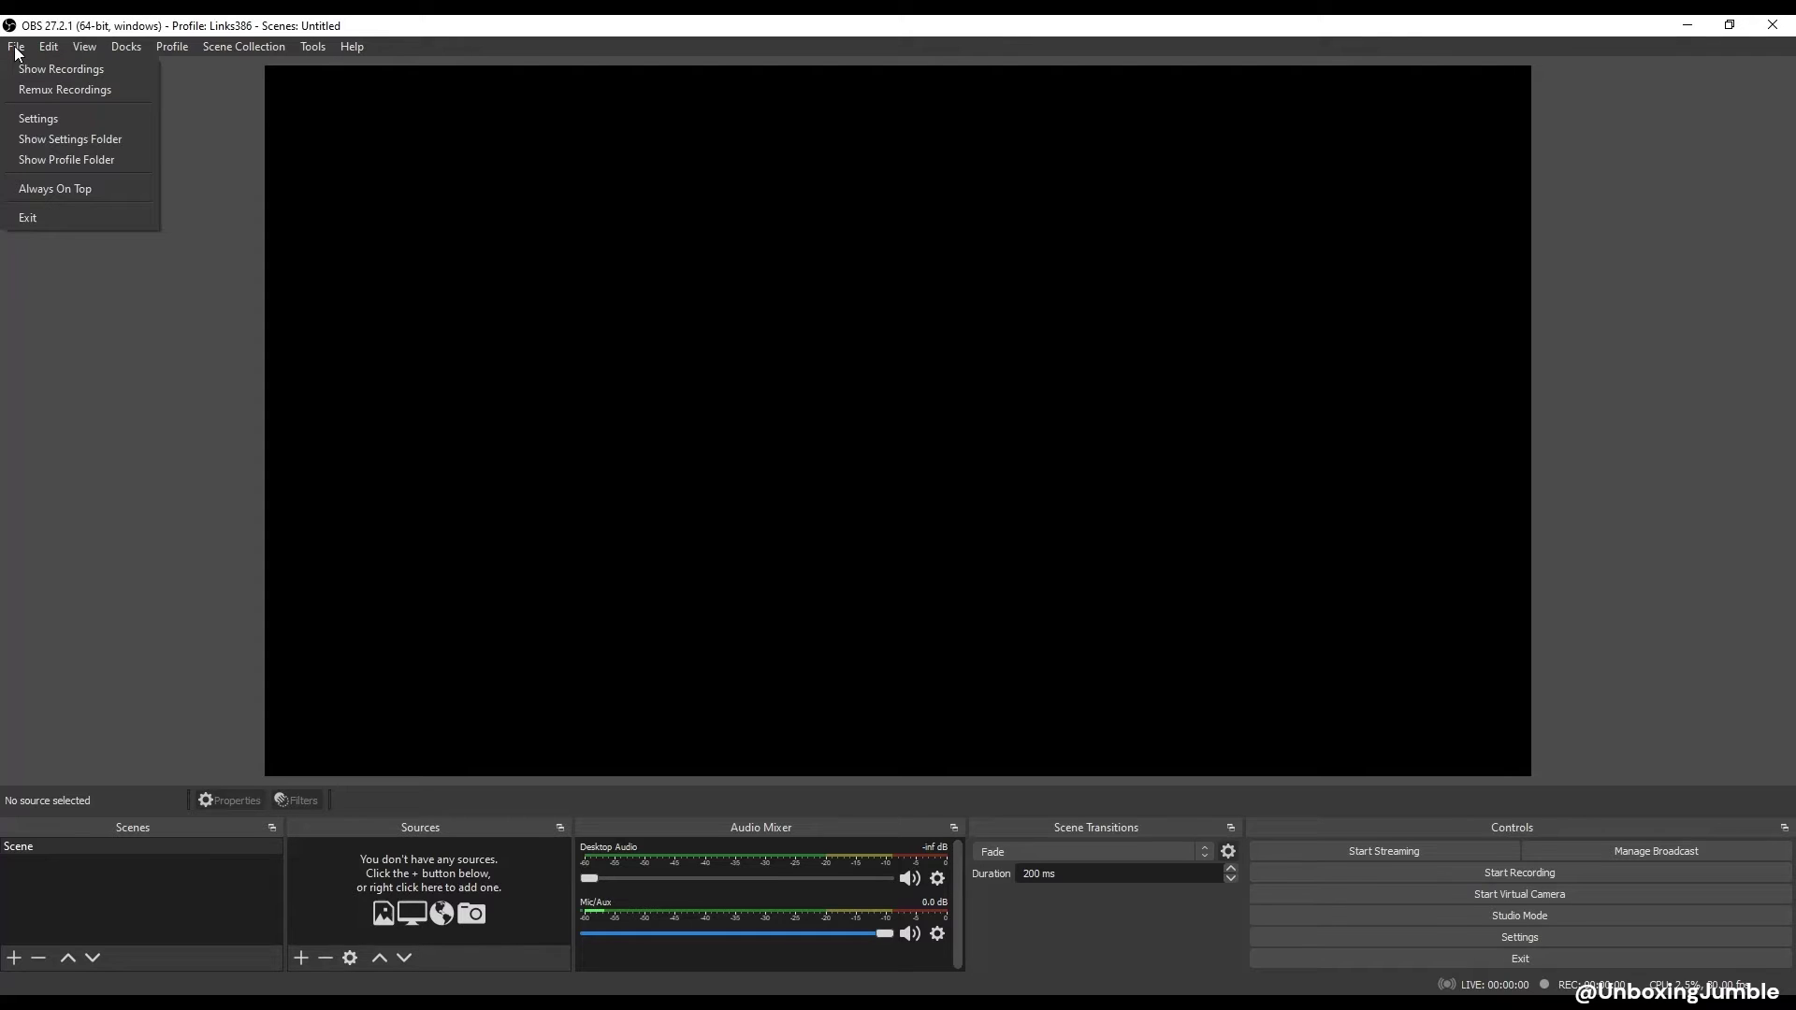
pyautogui.click(34, 118)
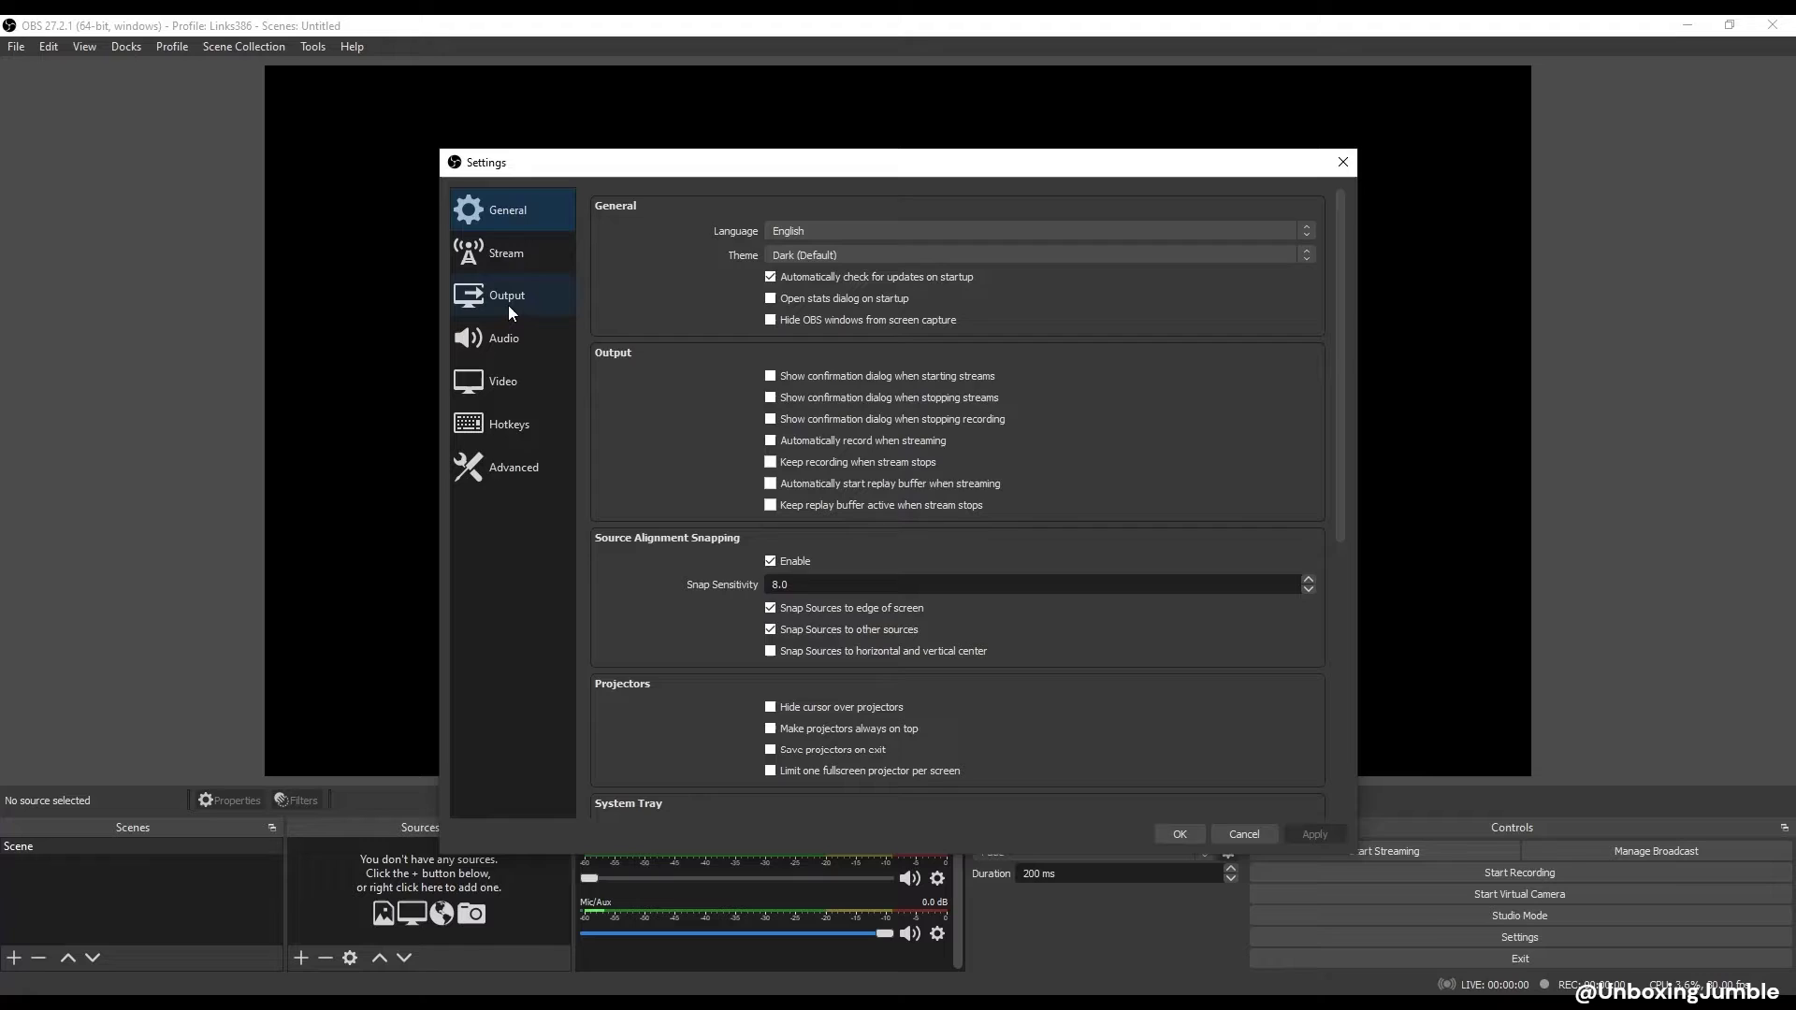
pyautogui.click(509, 307)
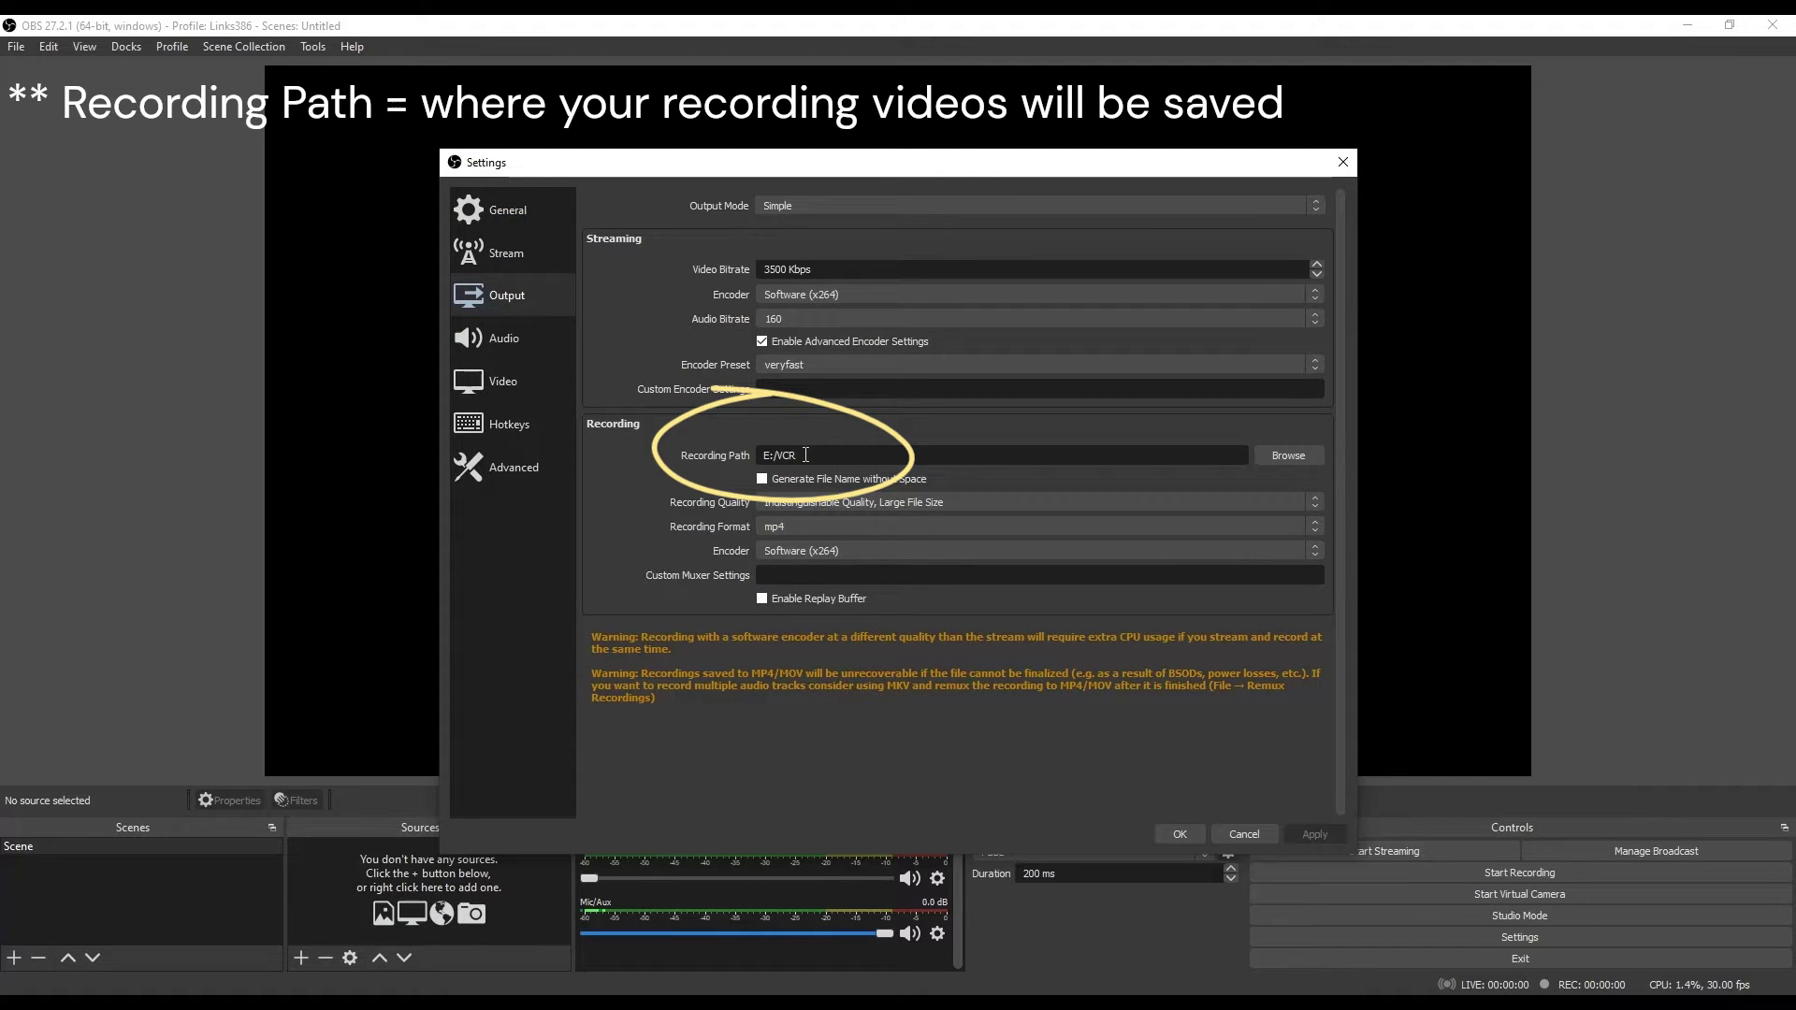
pyautogui.moveTo(805, 456); pyautogui.dragTo(754, 459)
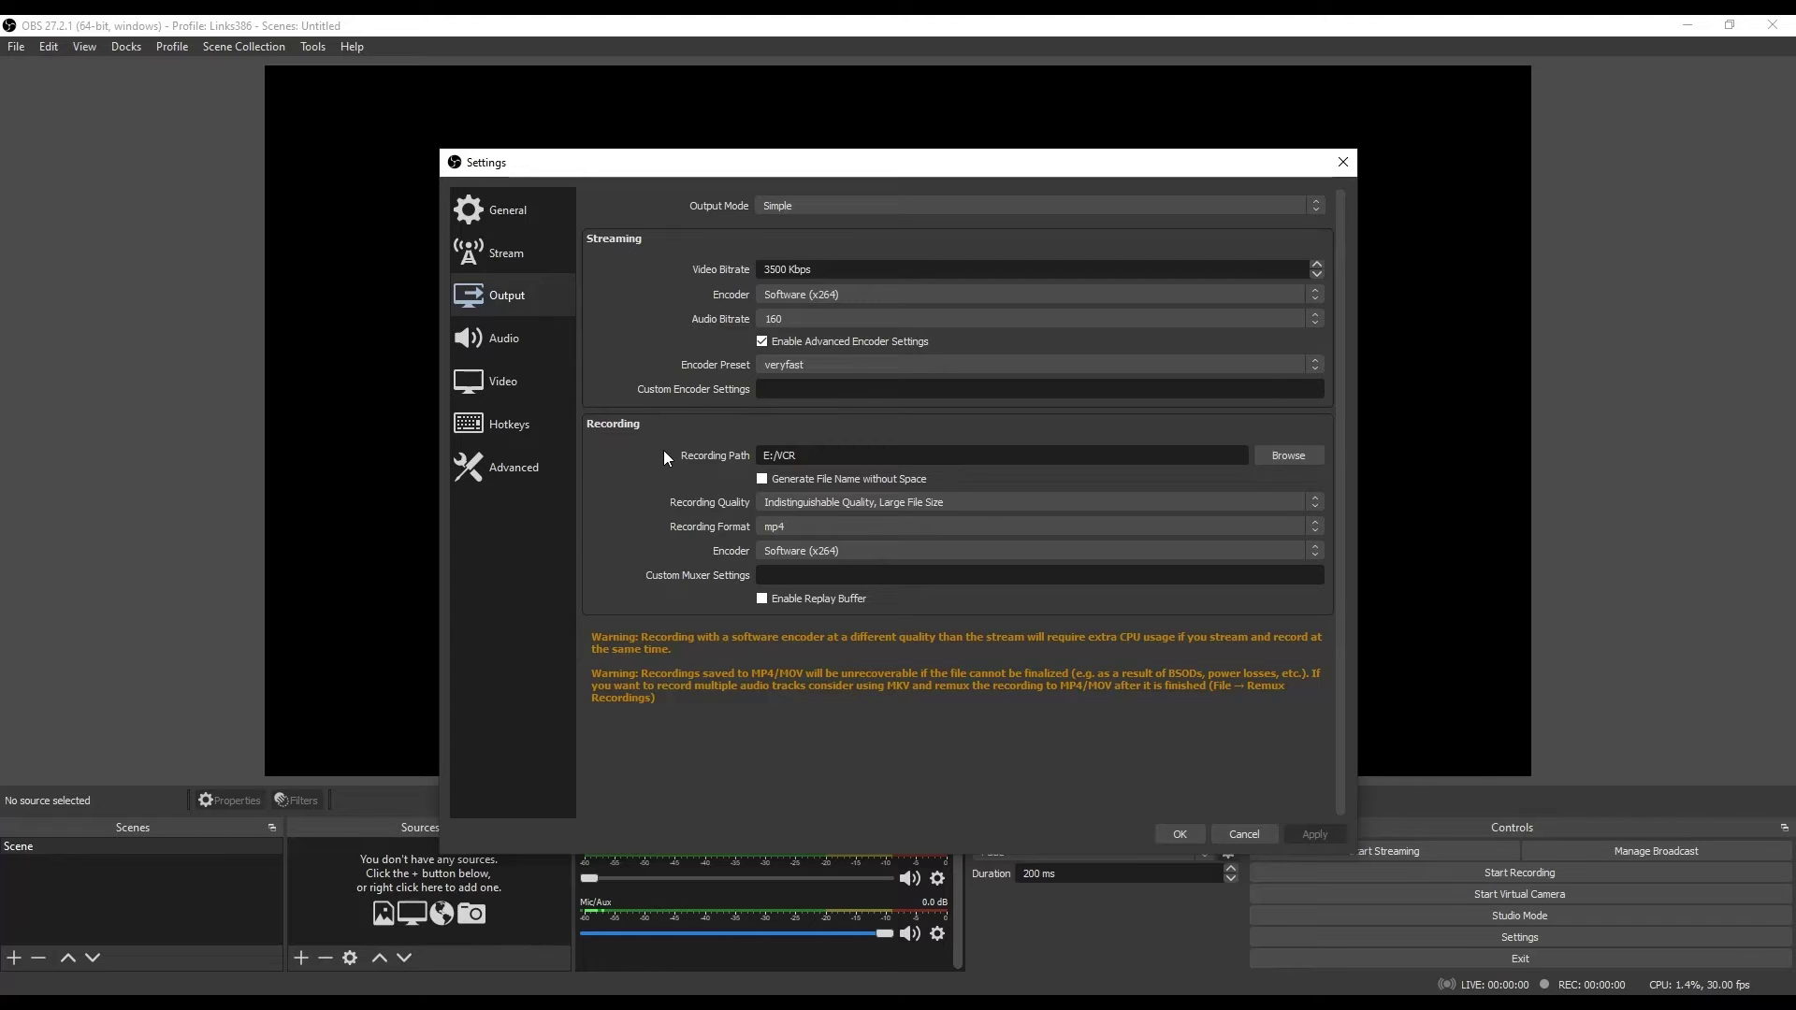
pyautogui.moveTo(811, 454); pyautogui.dragTo(732, 442)
pyautogui.click(633, 462)
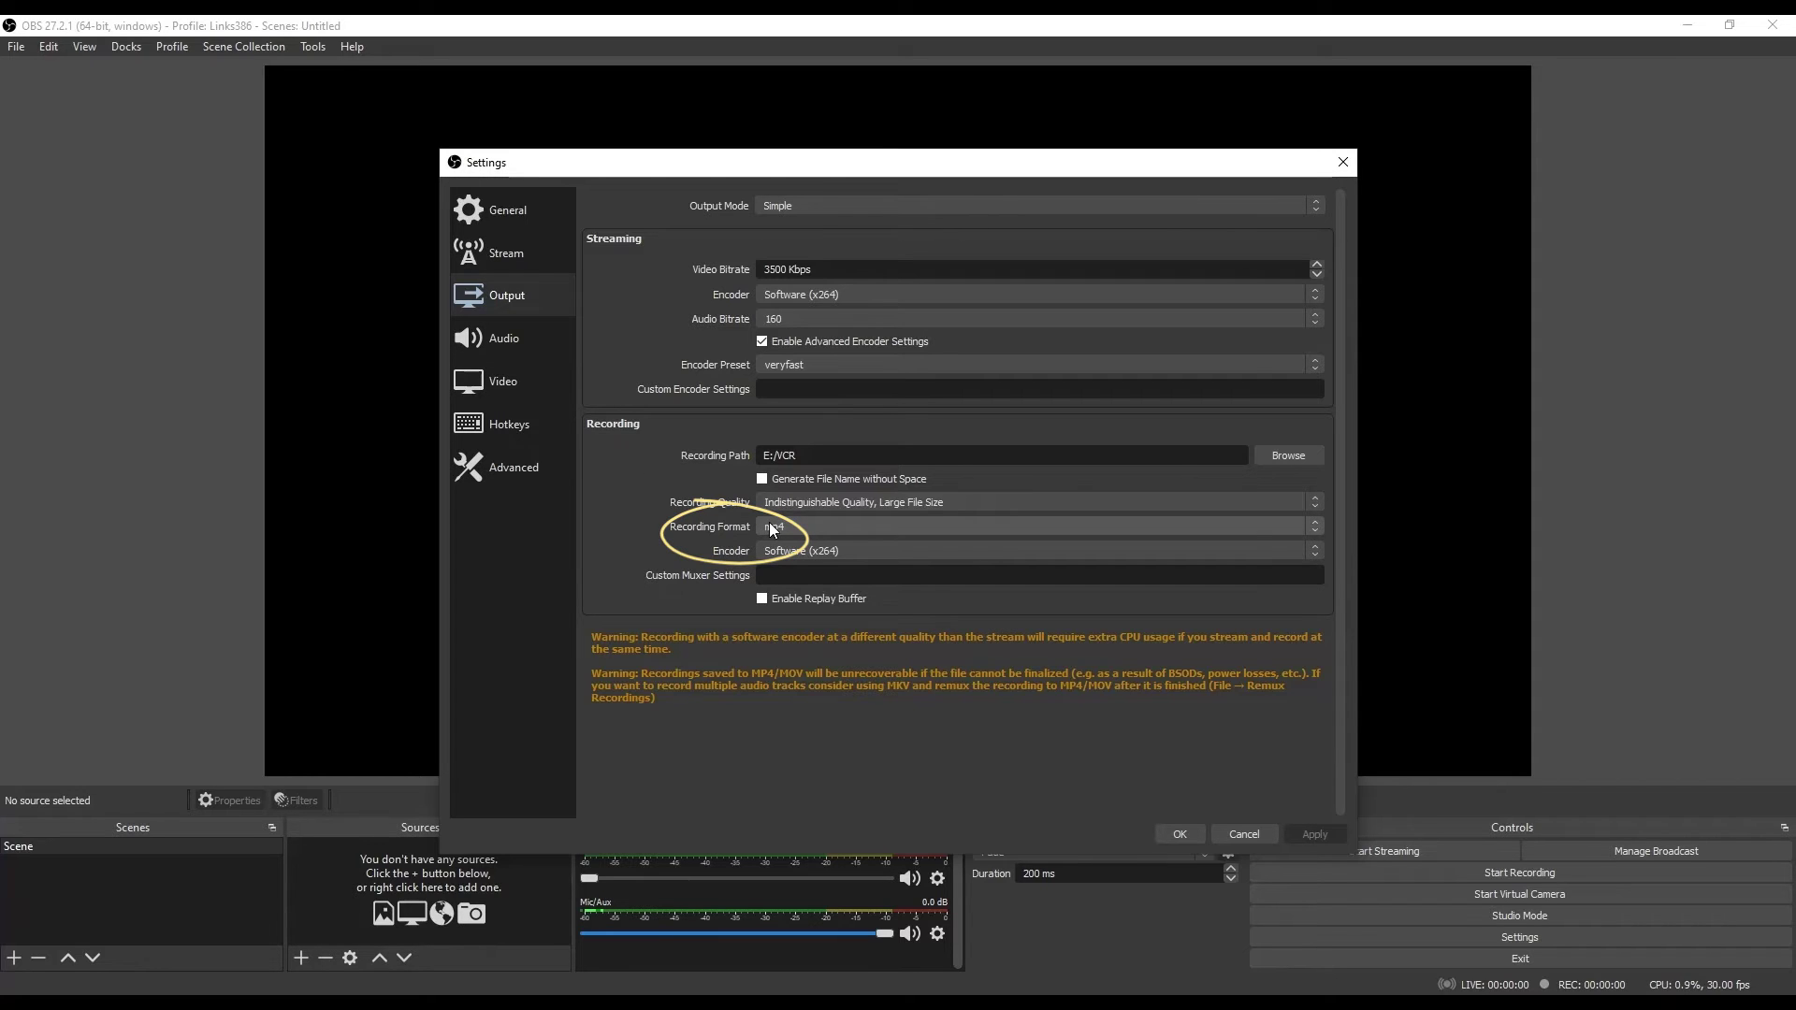
pyautogui.click(835, 525)
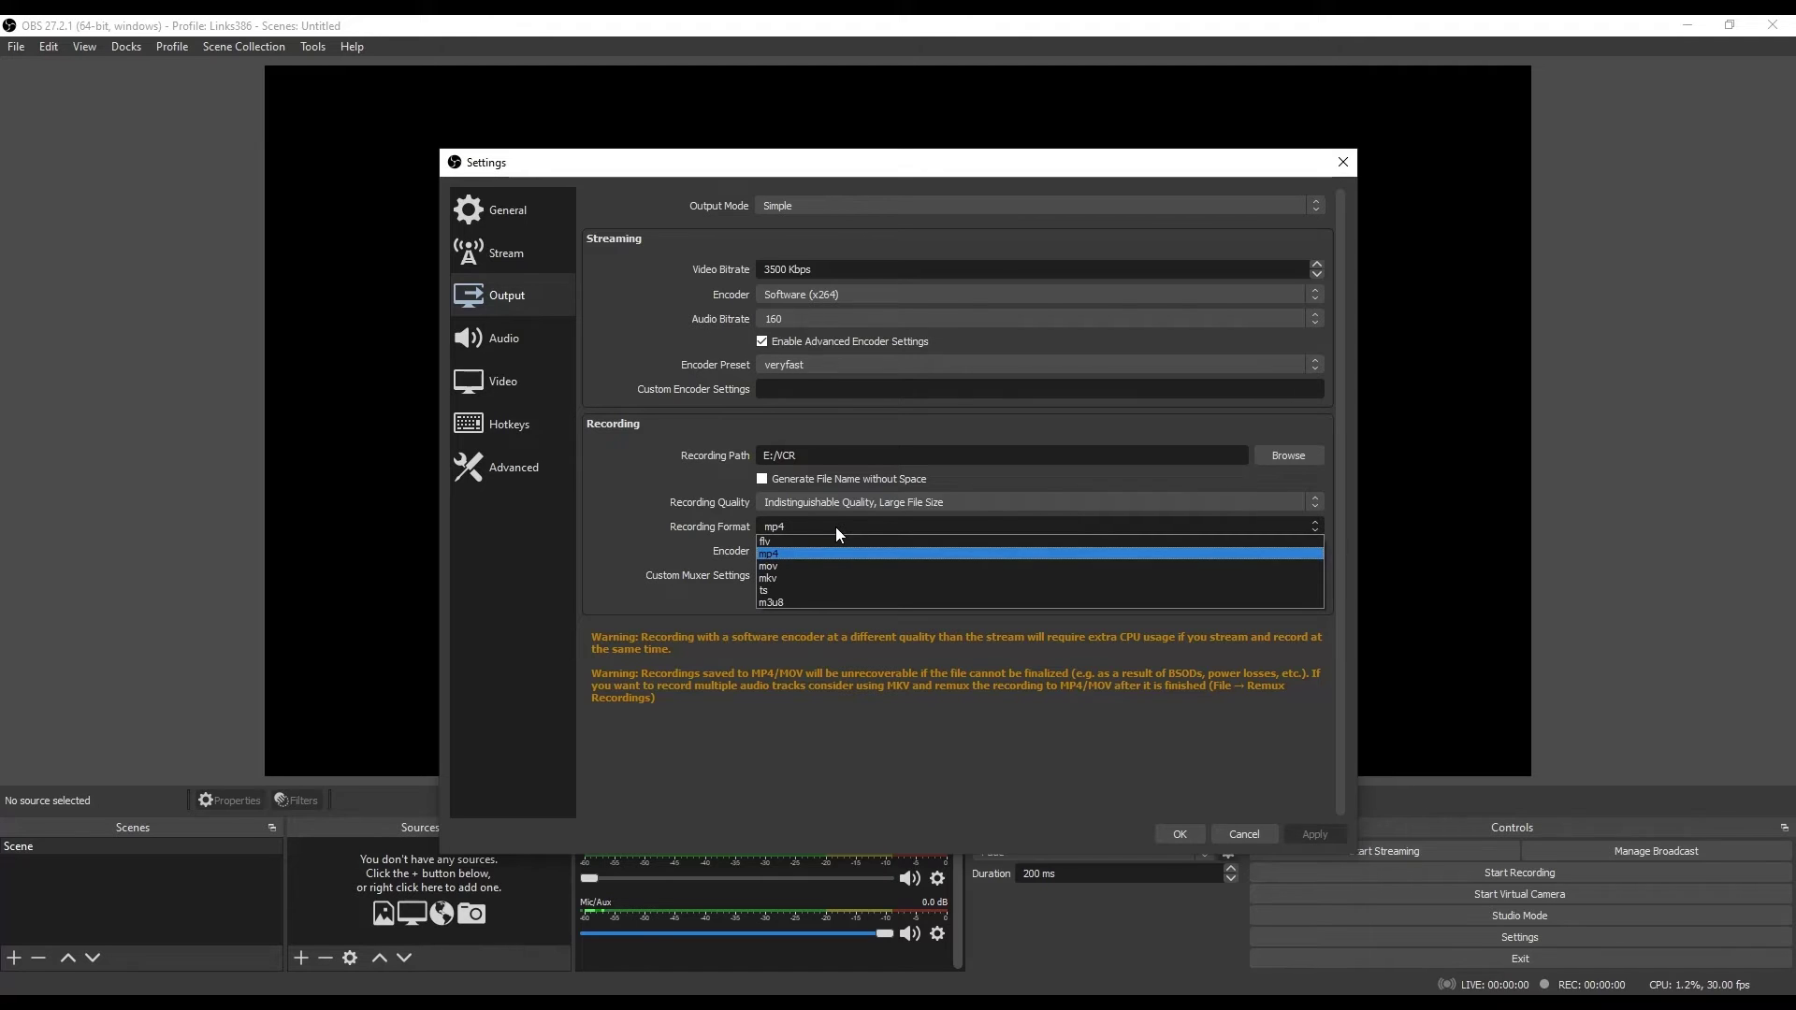
pyautogui.click(793, 558)
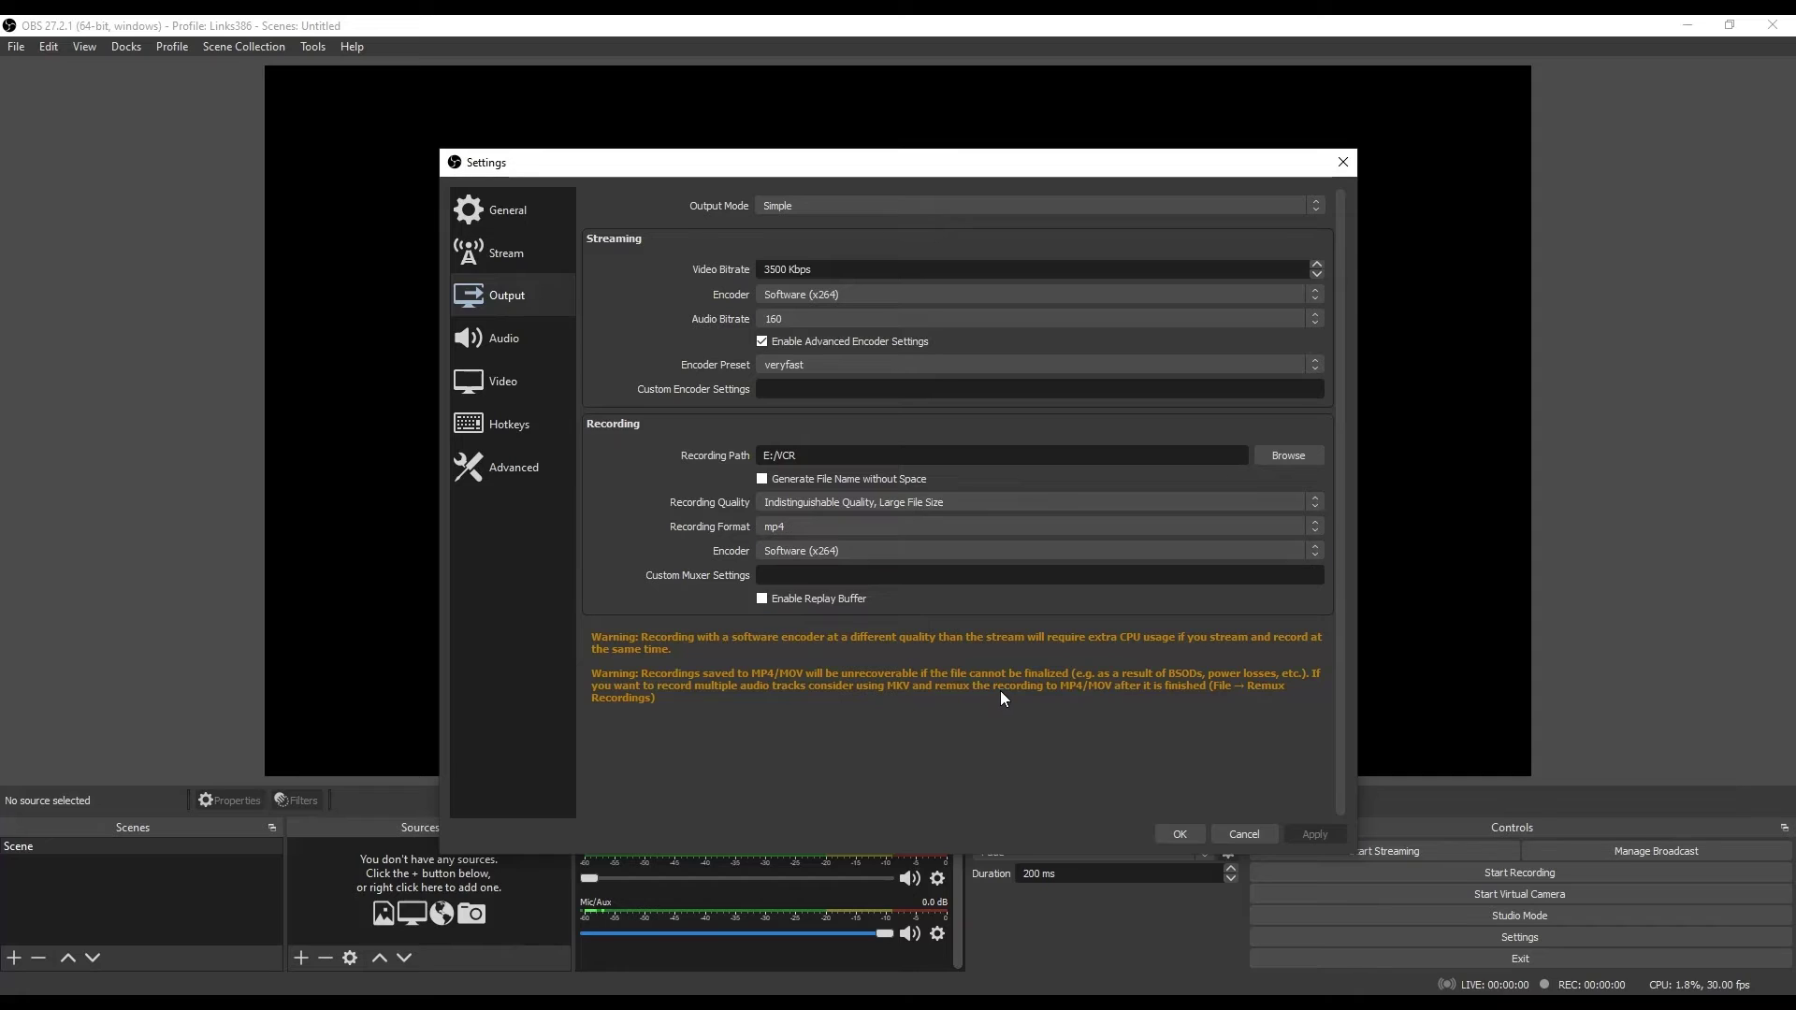
# Save the settings and start adding a Video Capture Device source under Sources.
pyautogui.click(1175, 835)
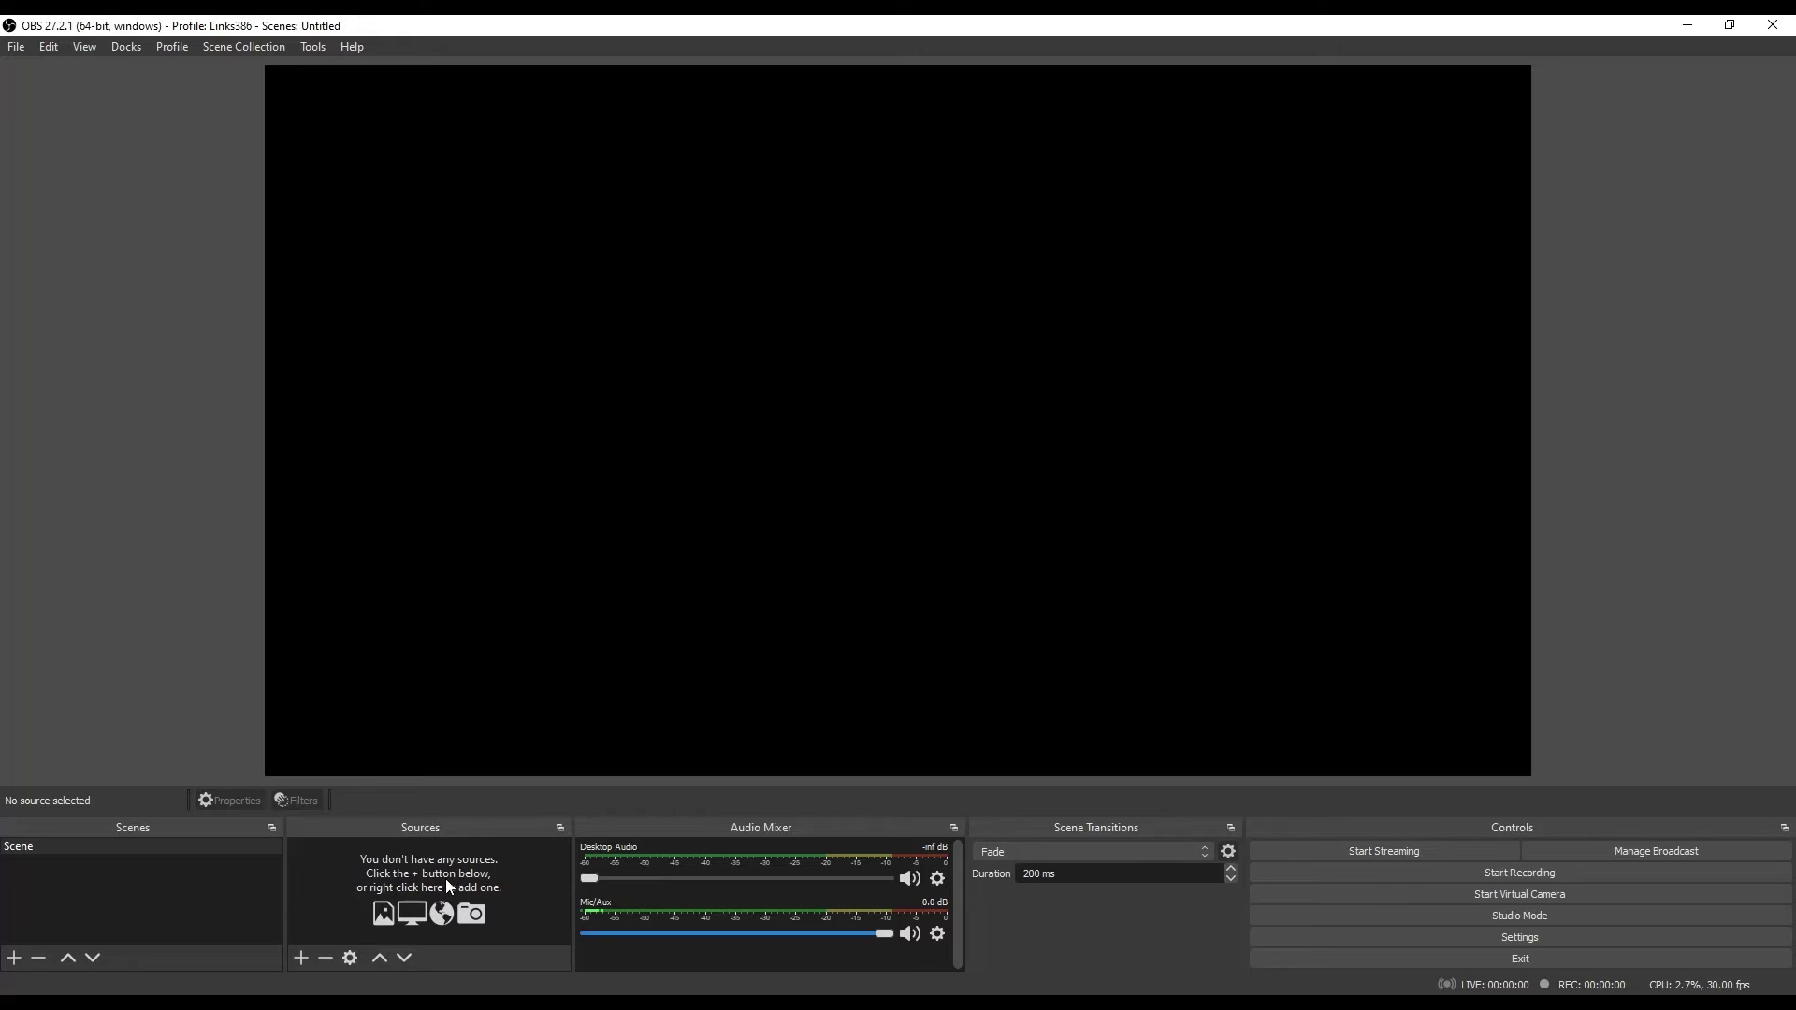
pyautogui.click(300, 959)
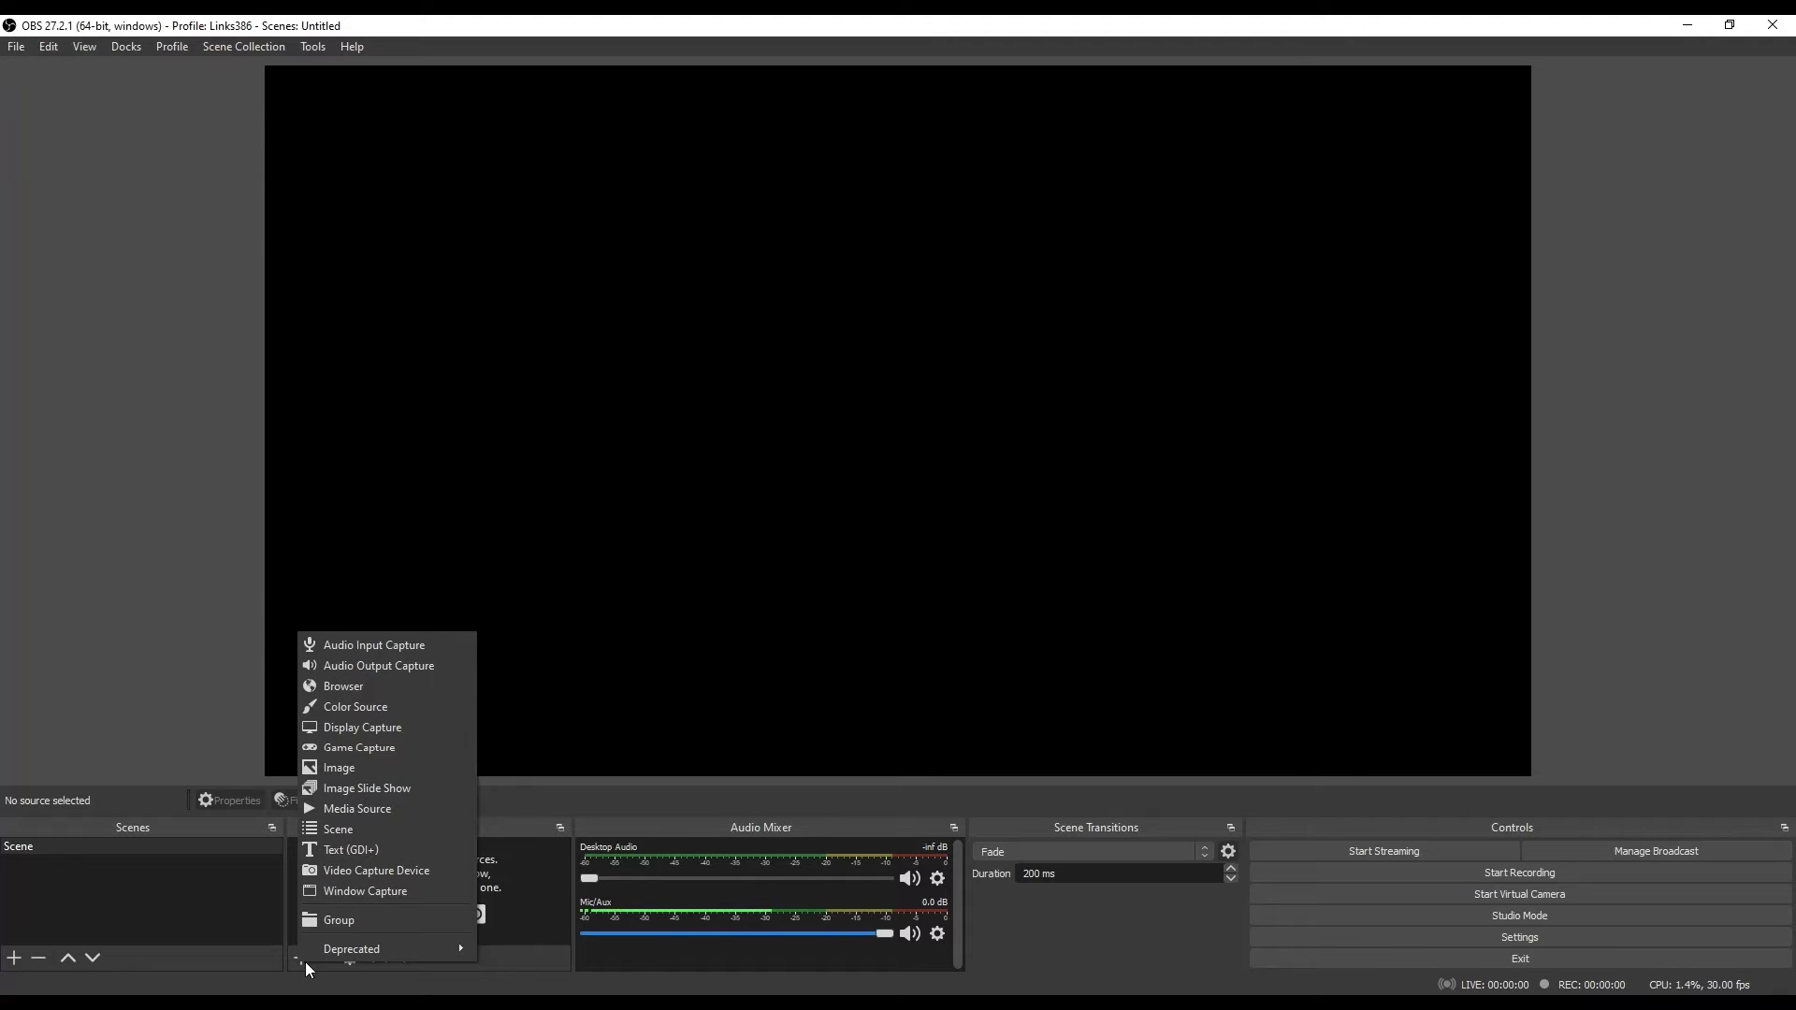
pyautogui.click(355, 872)
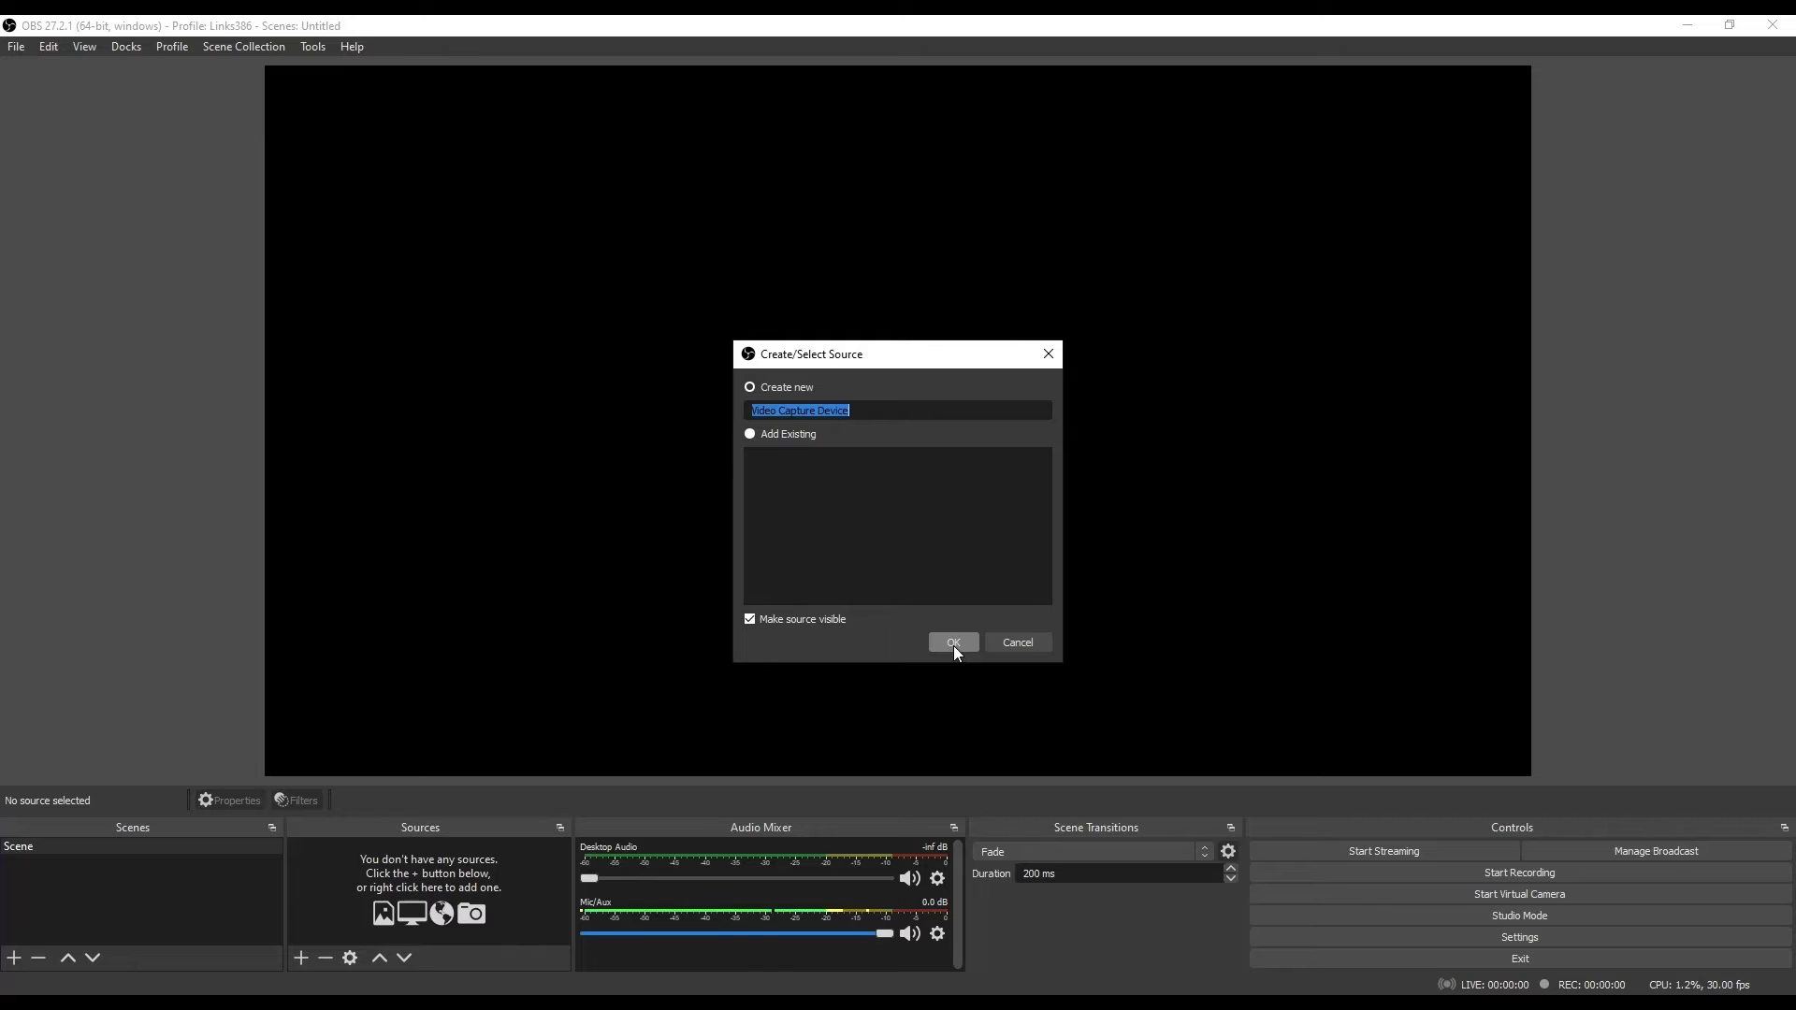
# Create the Video Capture Device source and set its device to USB Video.
pyautogui.click(952, 645)
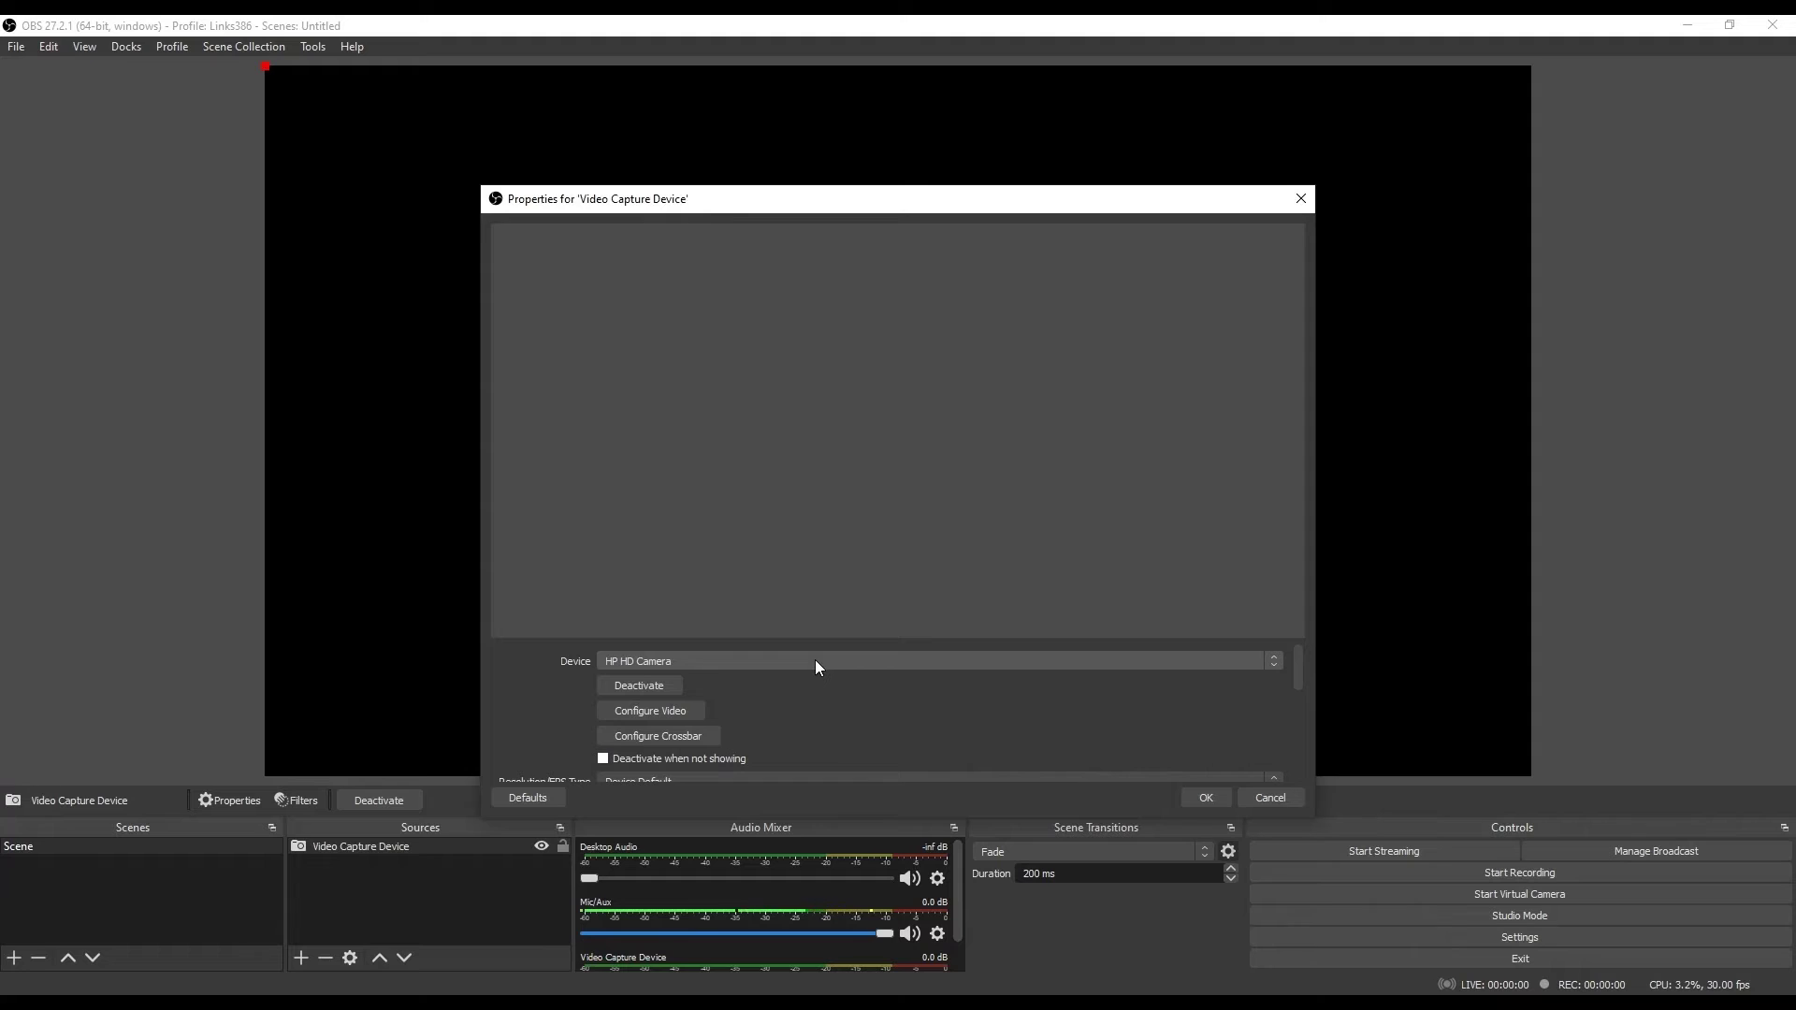
pyautogui.click(680, 663)
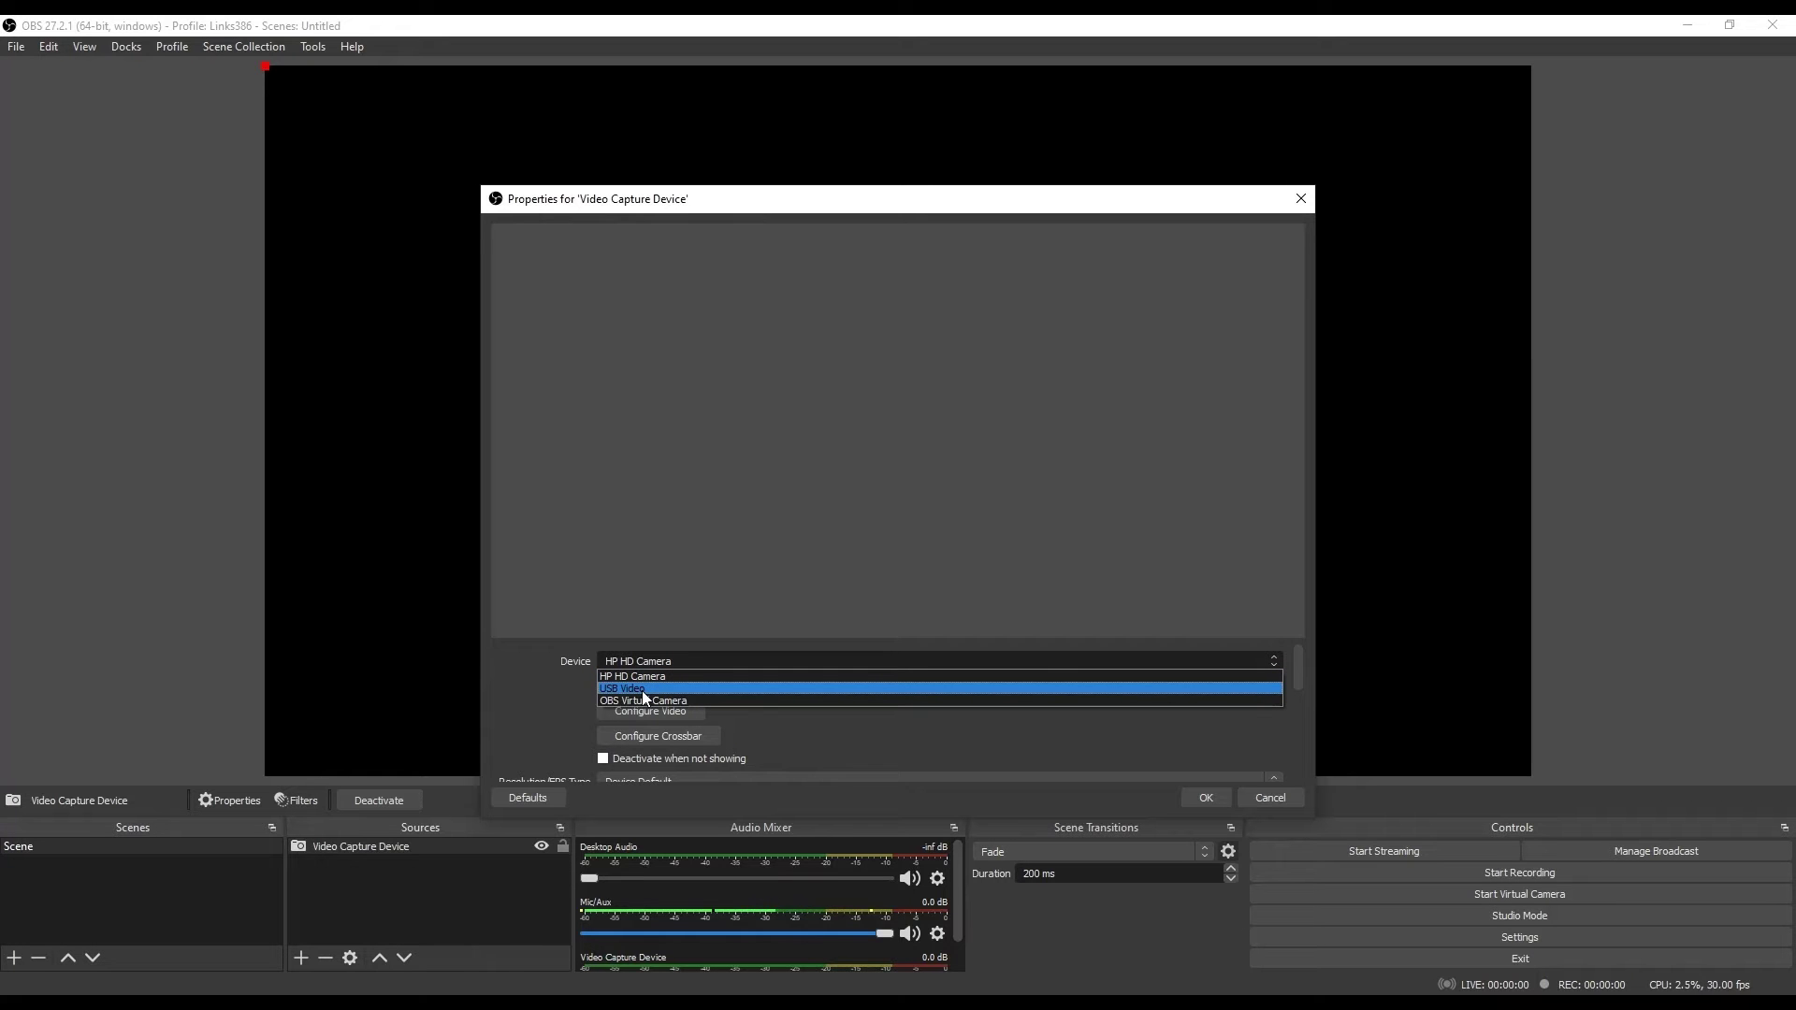
pyautogui.click(642, 689)
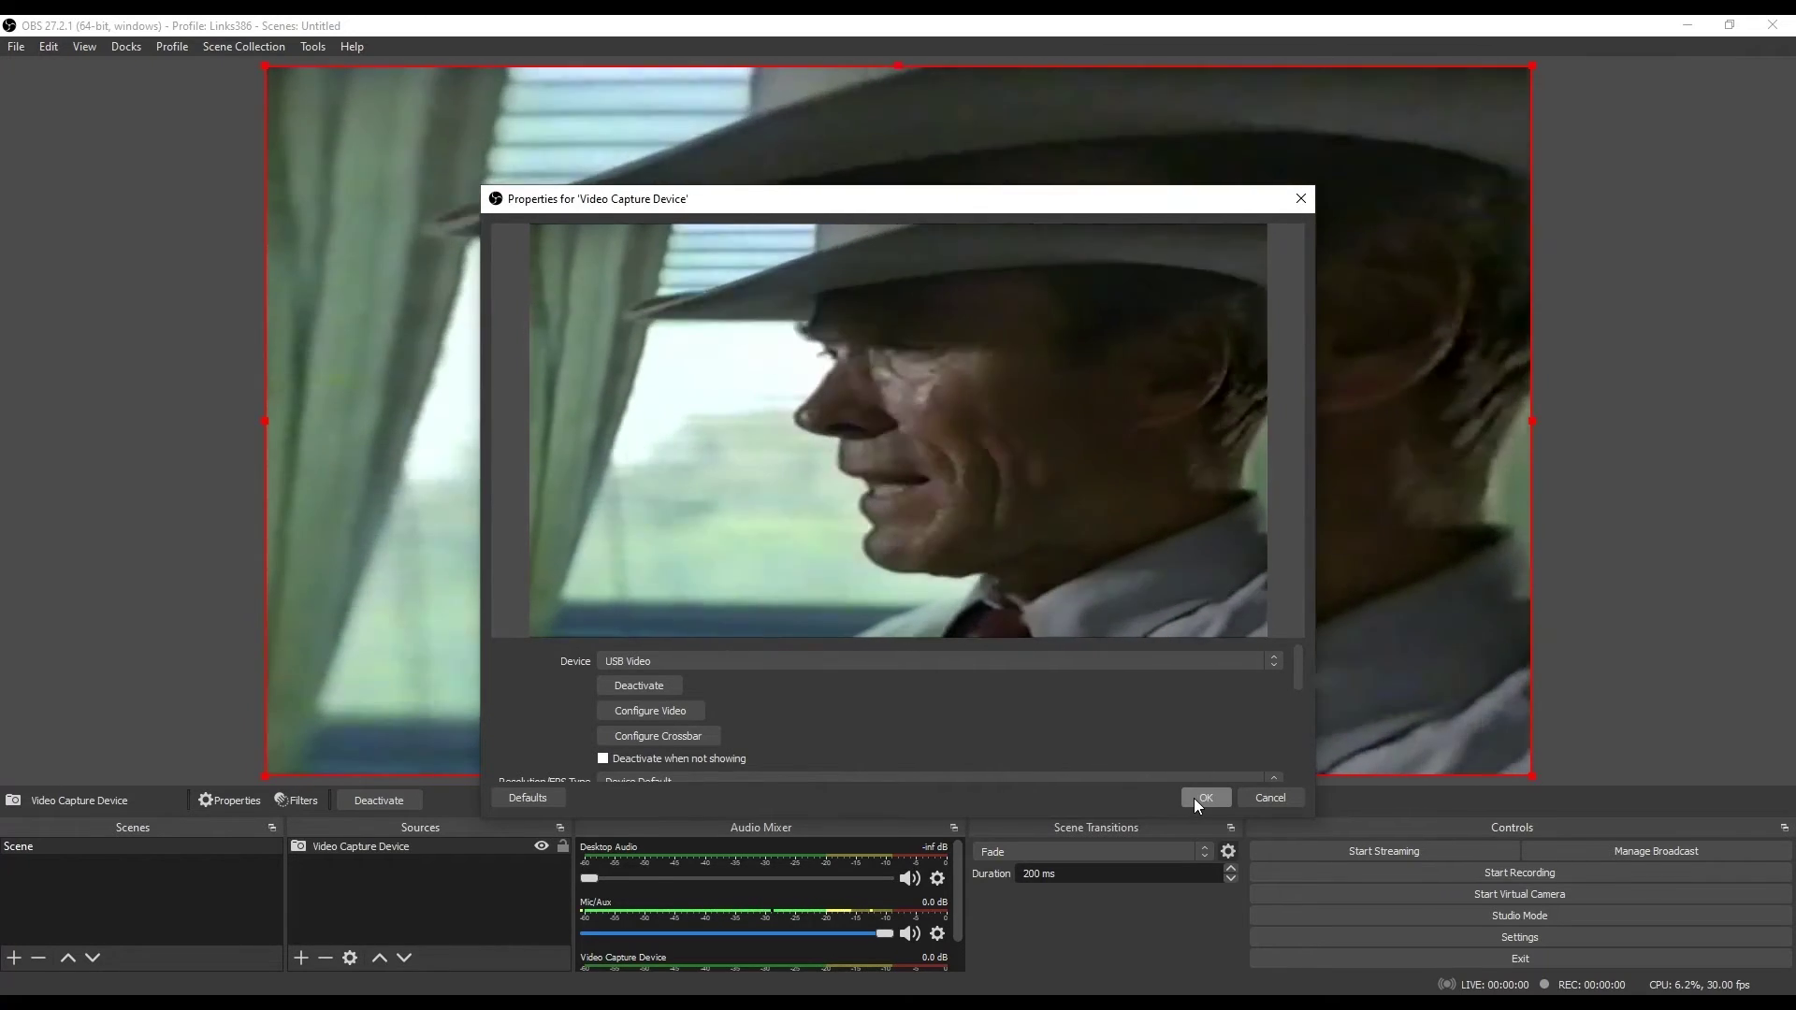
# Accept the USB Video capture properties, then record a short clip of the VCR playback.
pyautogui.click(1196, 800)
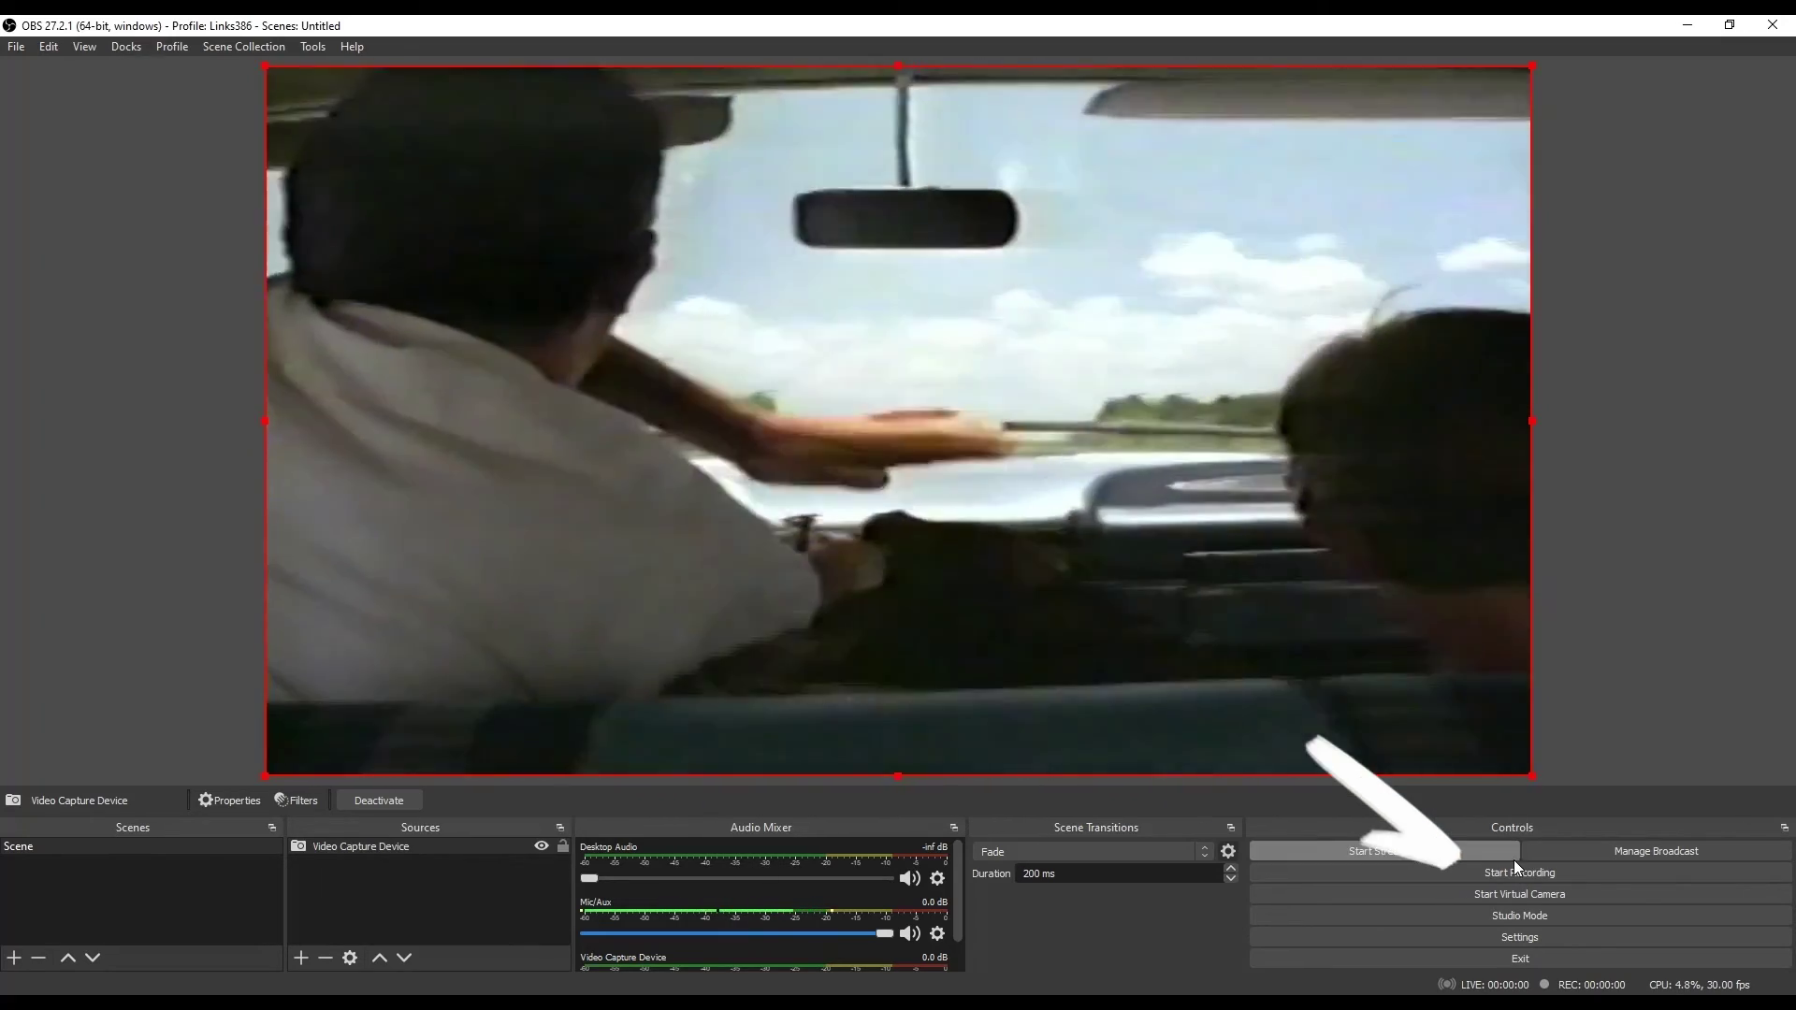
pyautogui.click(1513, 872)
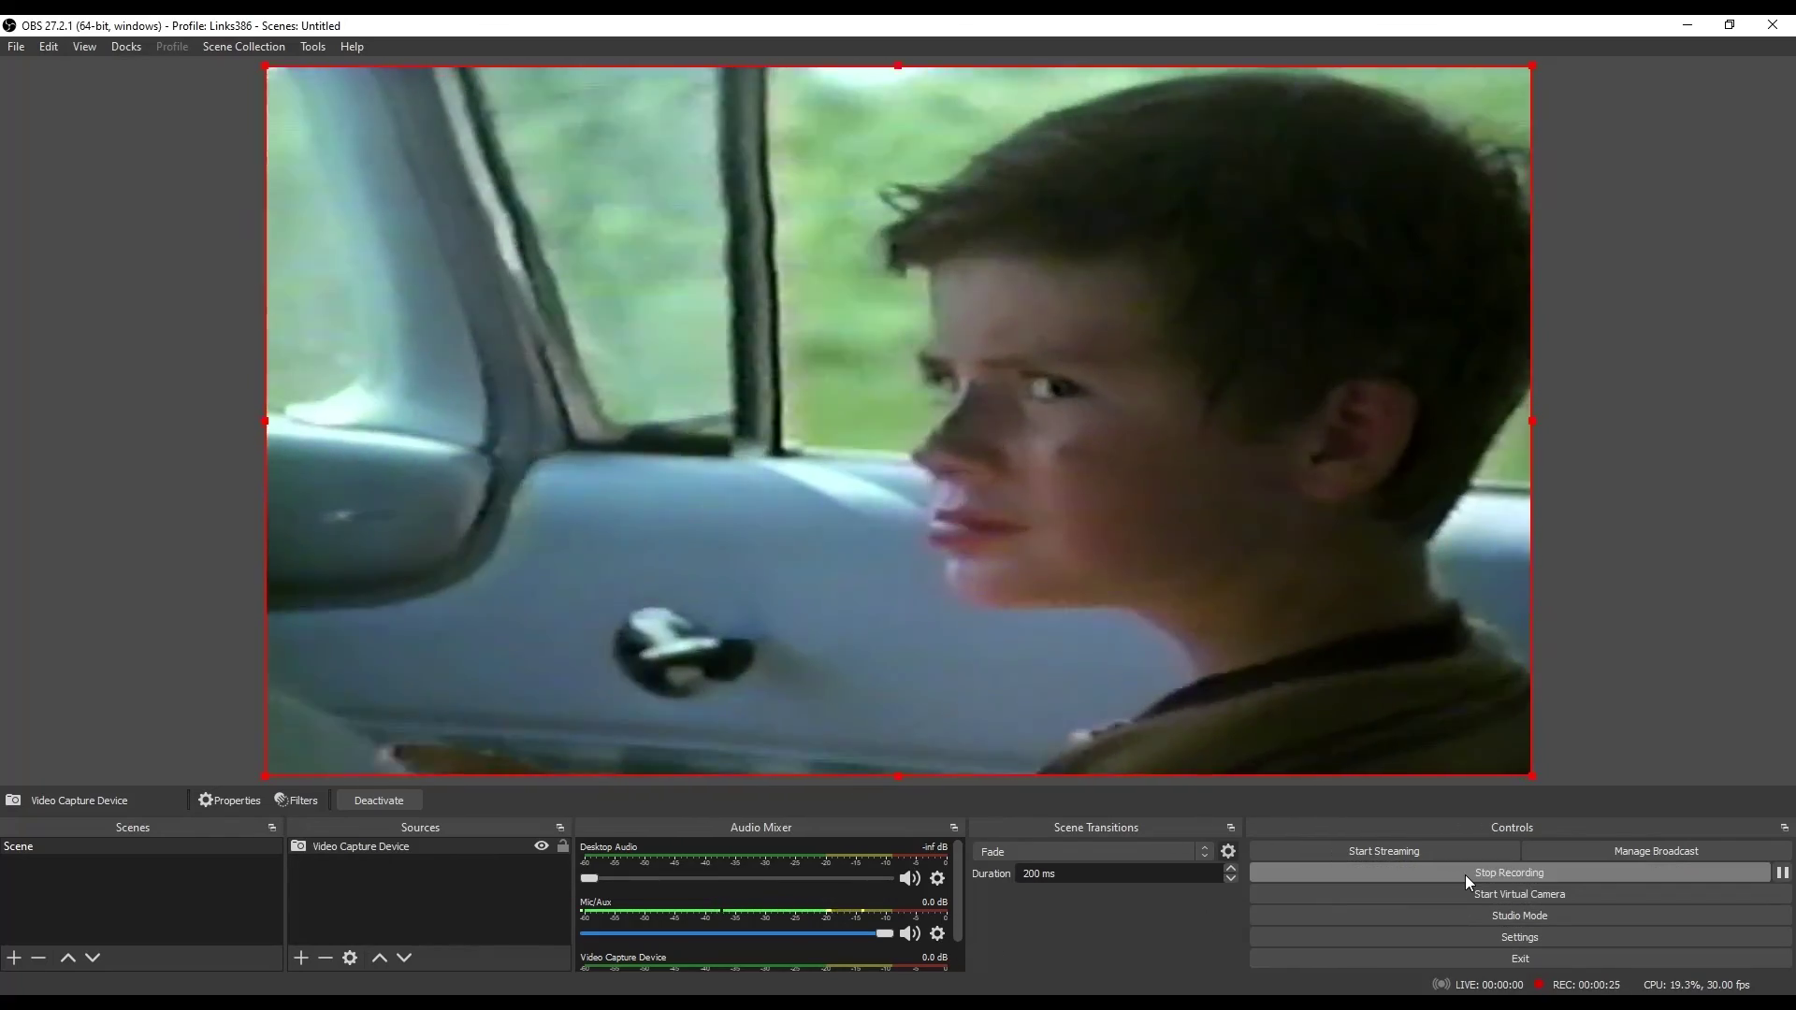
pyautogui.click(1465, 874)
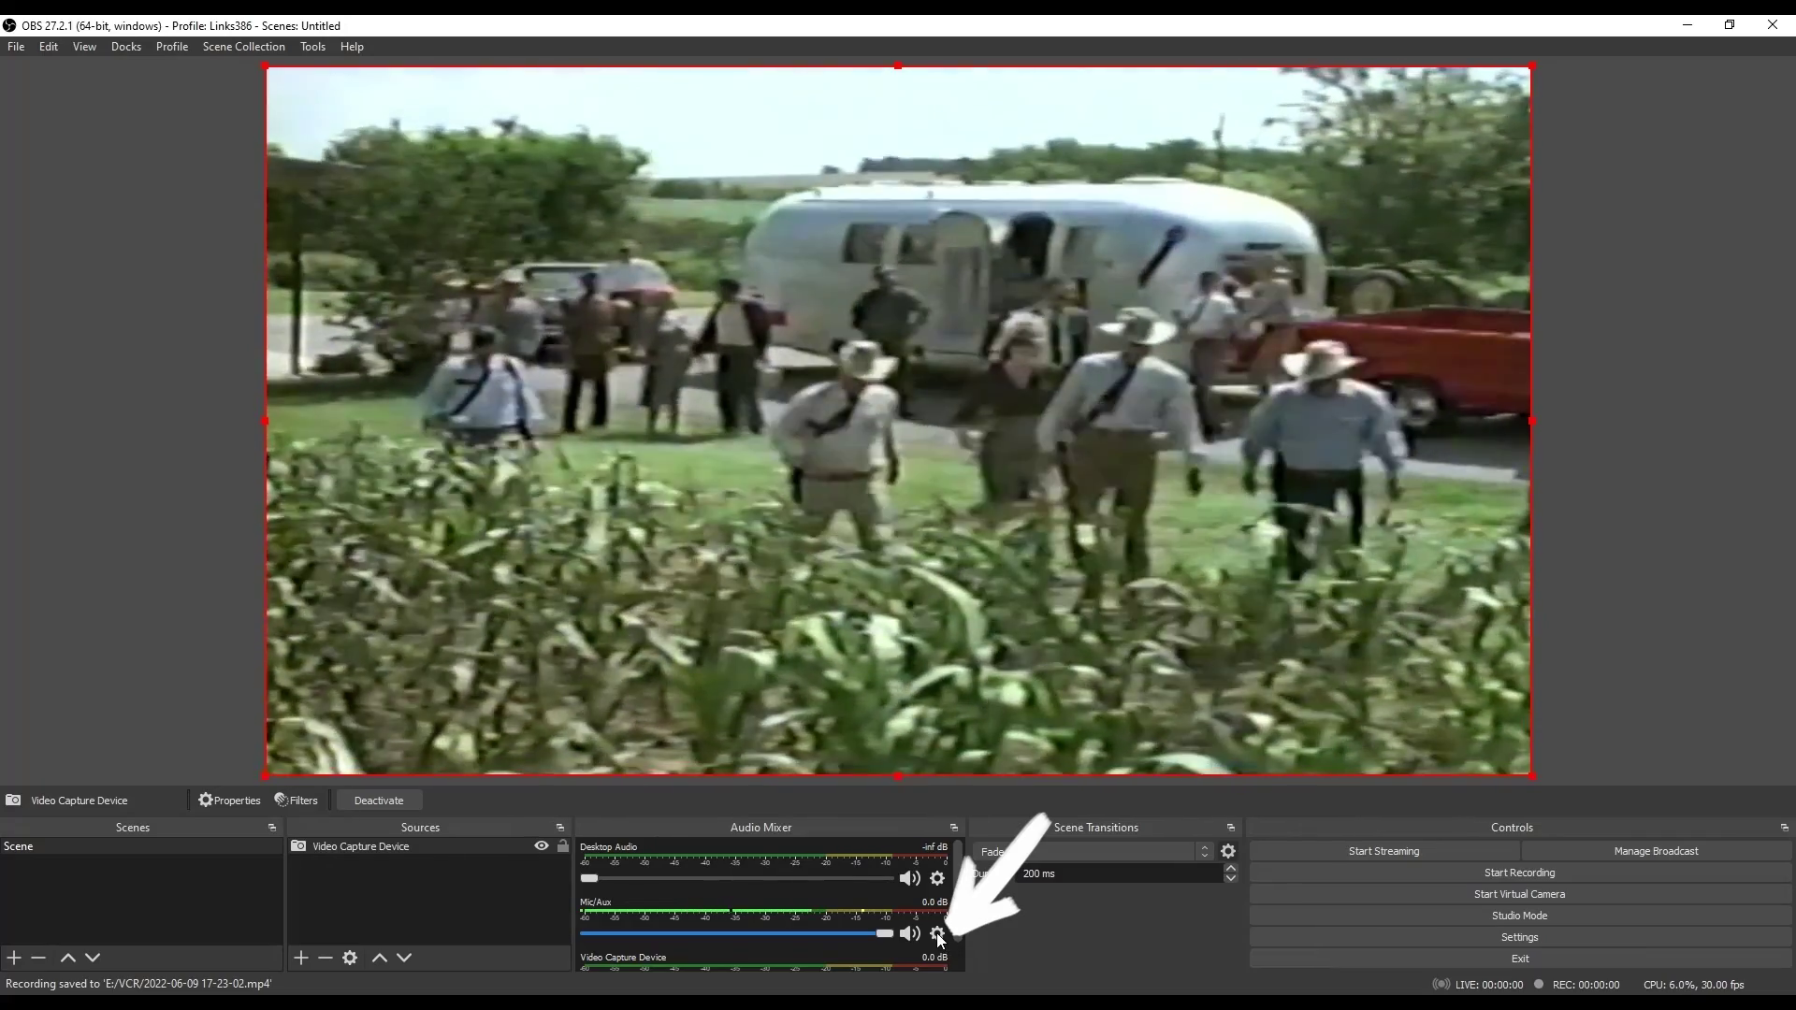
# Set Mic/Aux audio monitoring to Monitor and Output in Advanced Audio Properties.
pyautogui.click(938, 934)
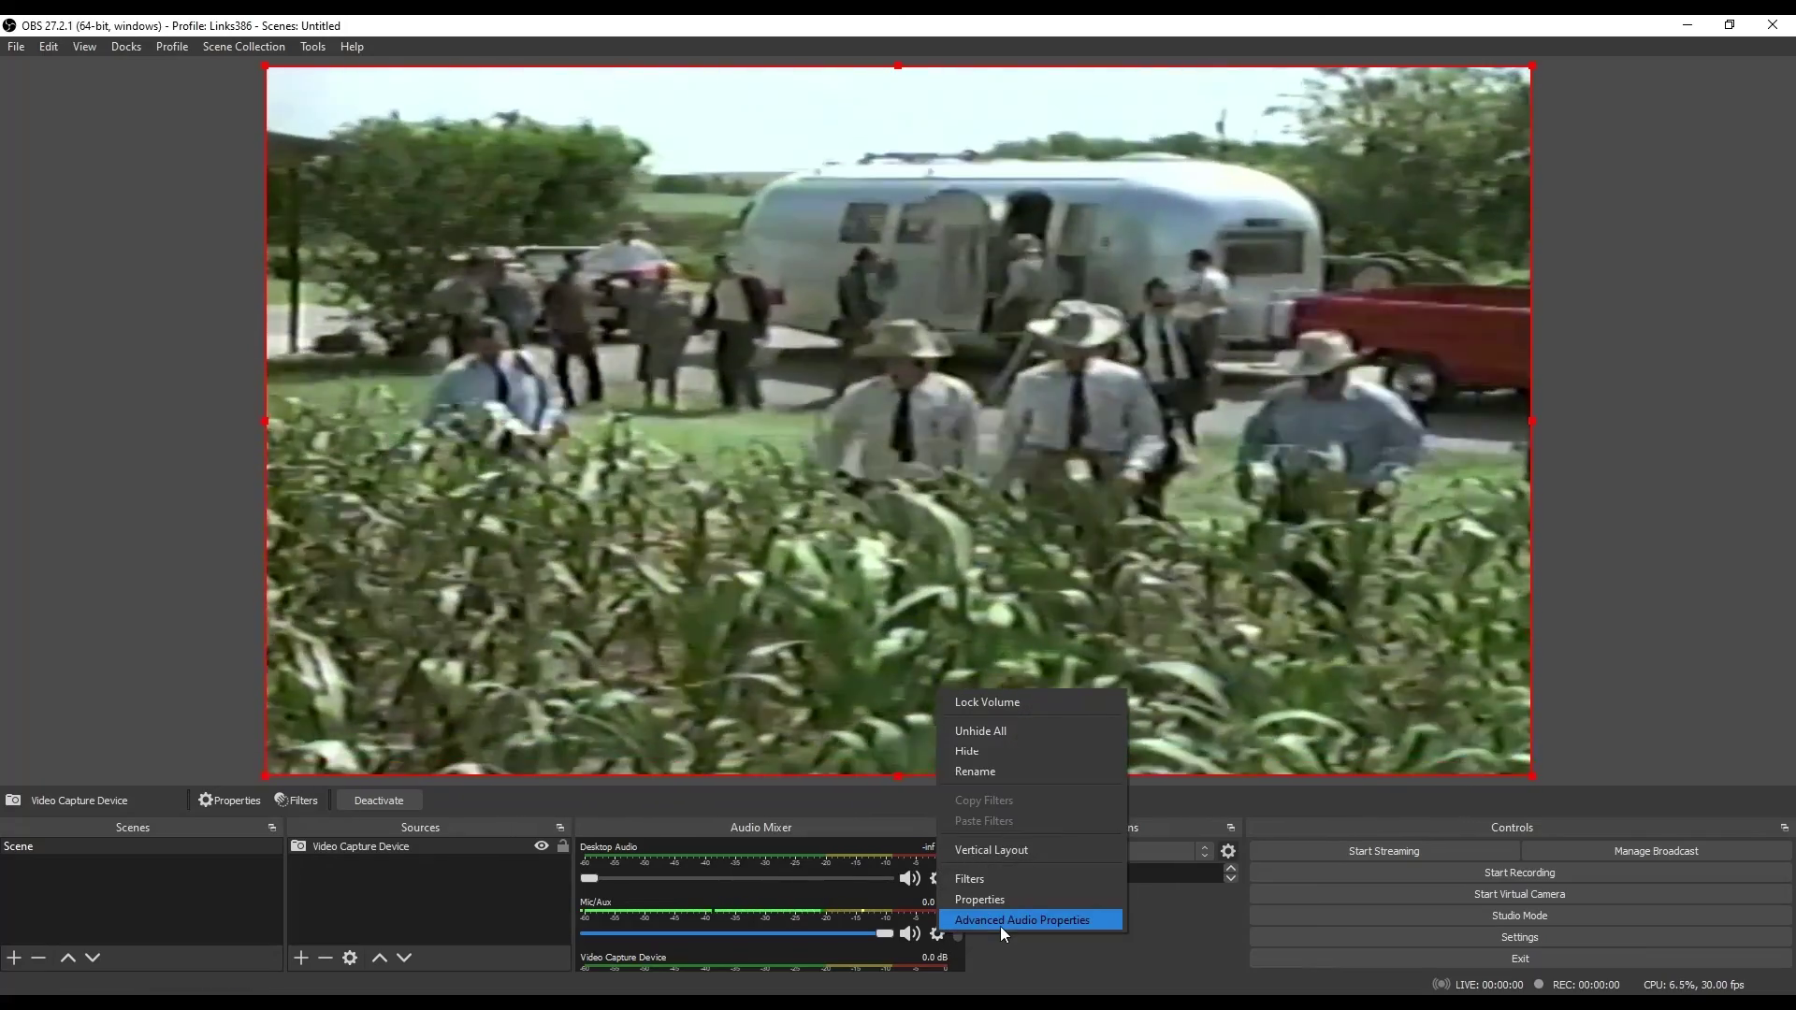
pyautogui.click(1001, 923)
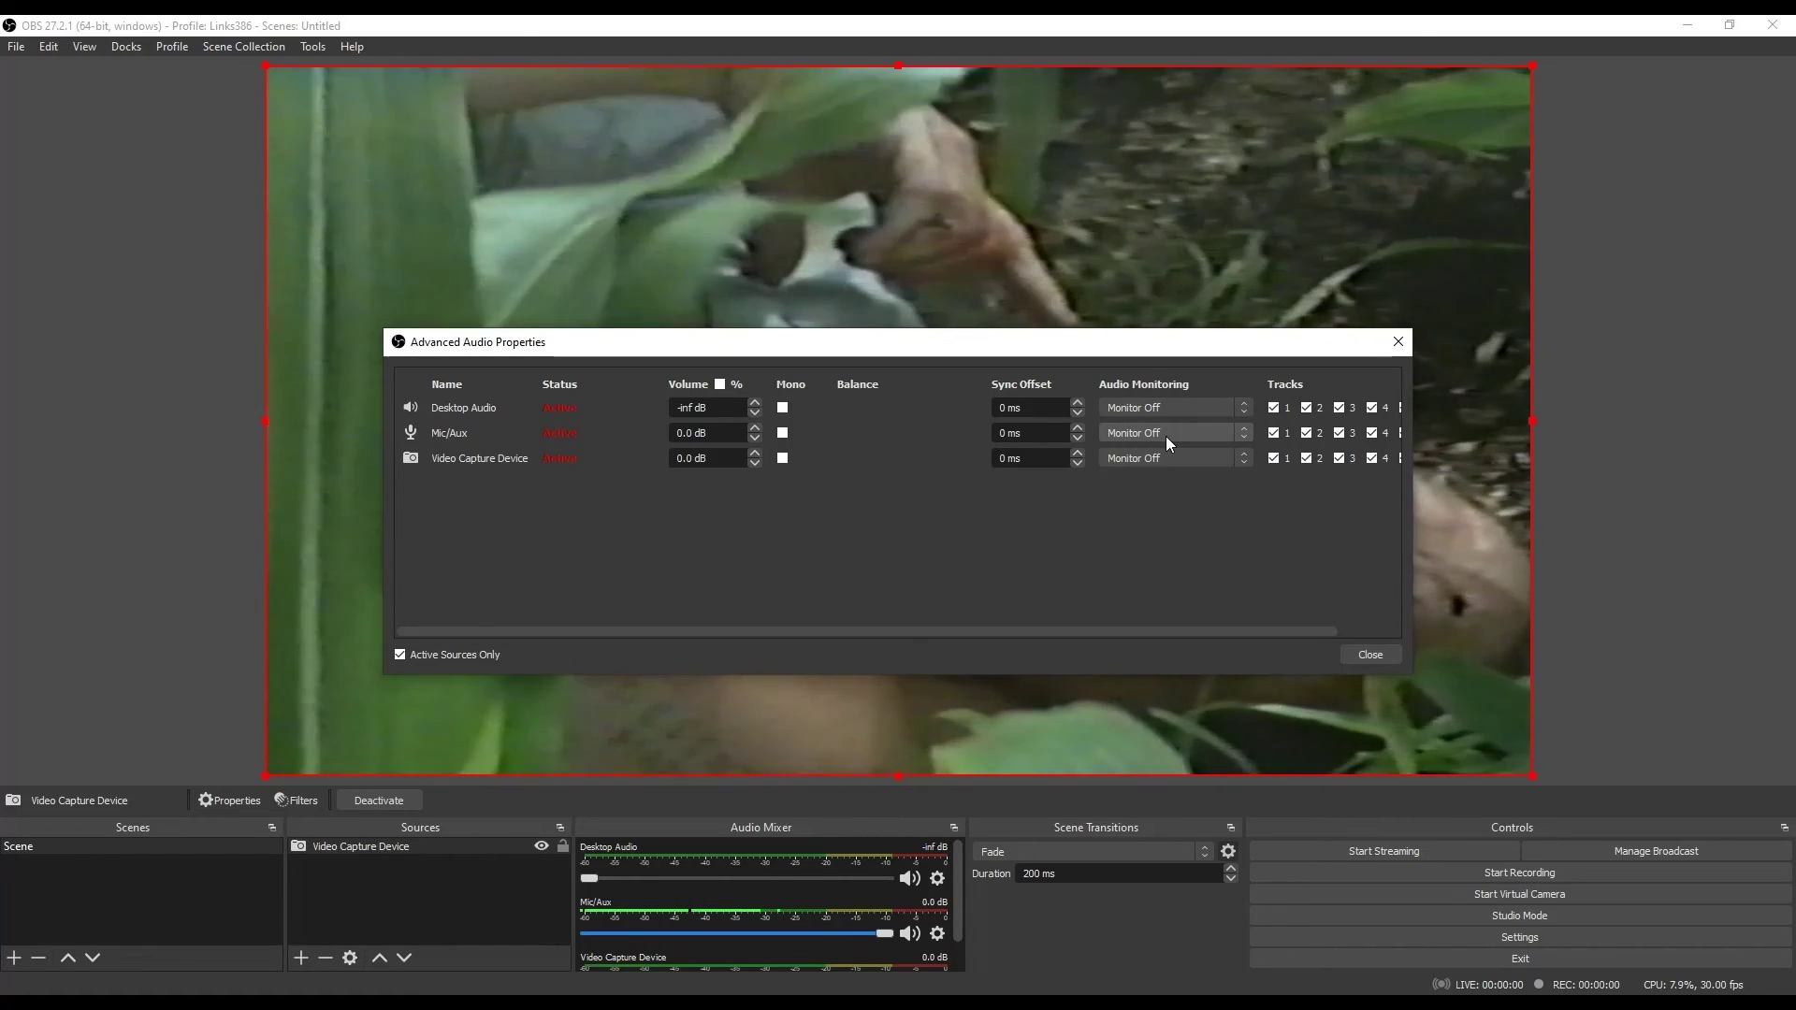
pyautogui.click(1166, 436)
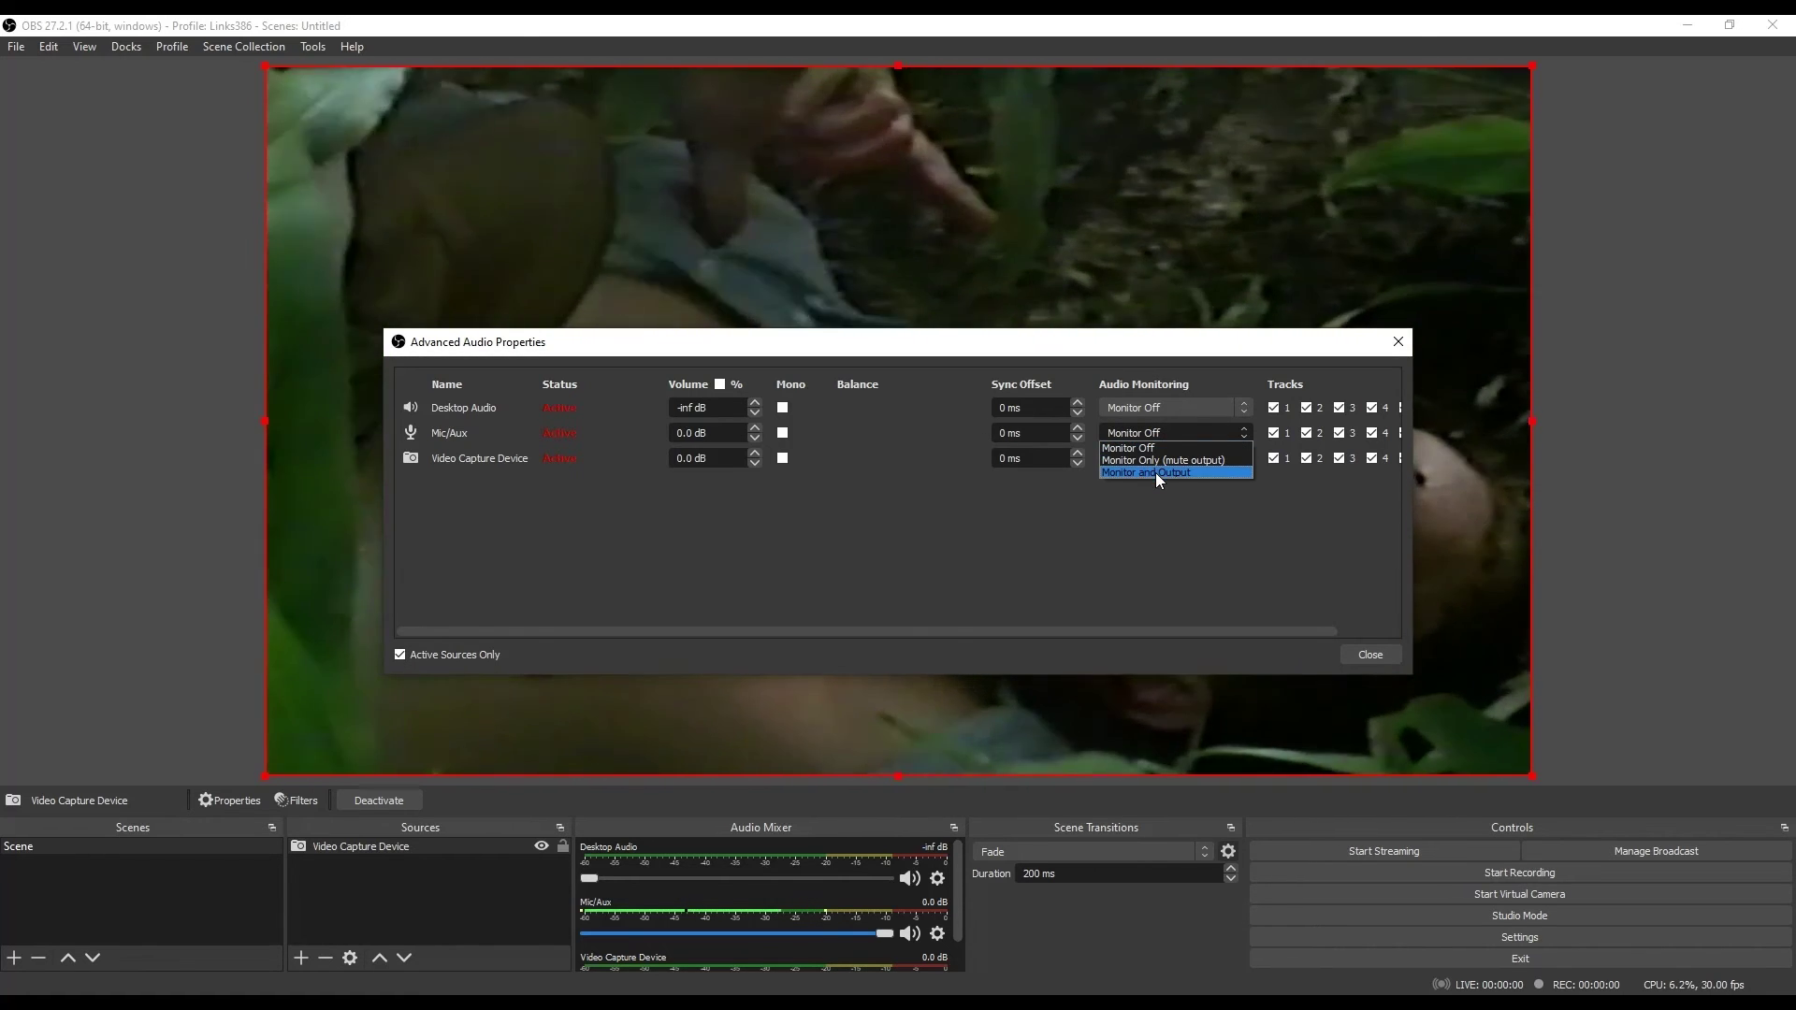
pyautogui.click(1156, 473)
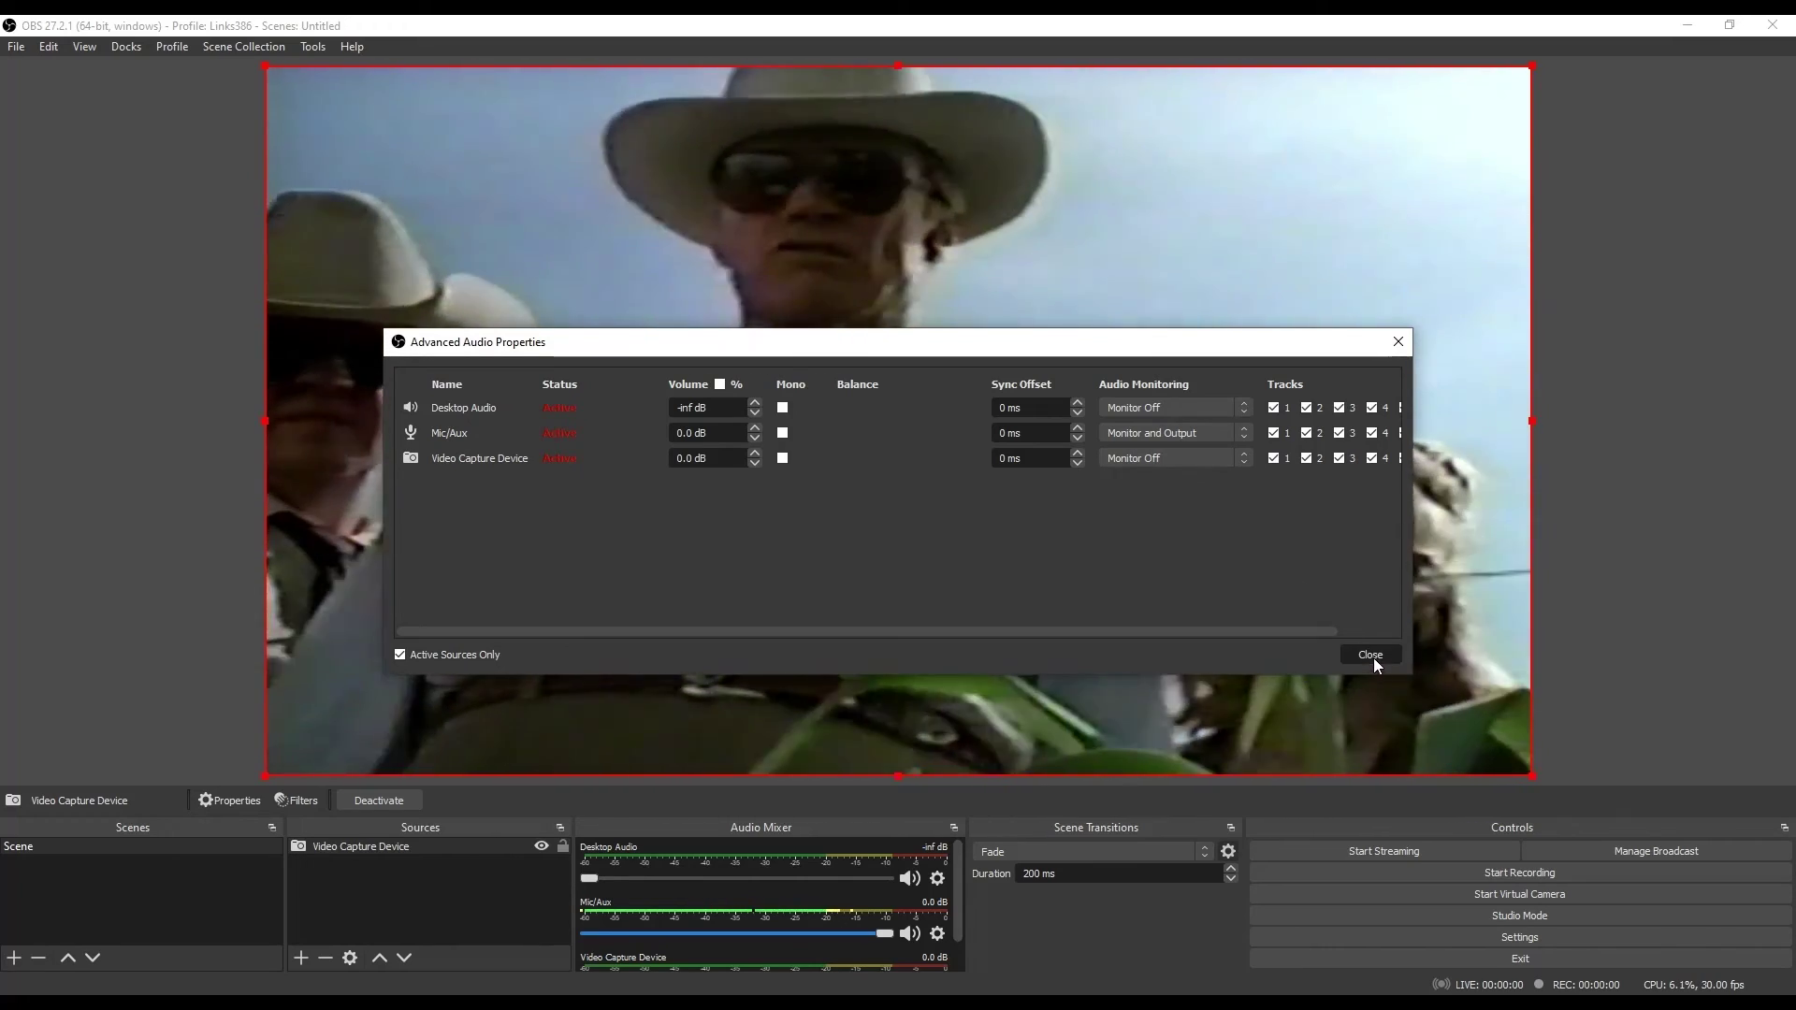
pyautogui.click(1373, 658)
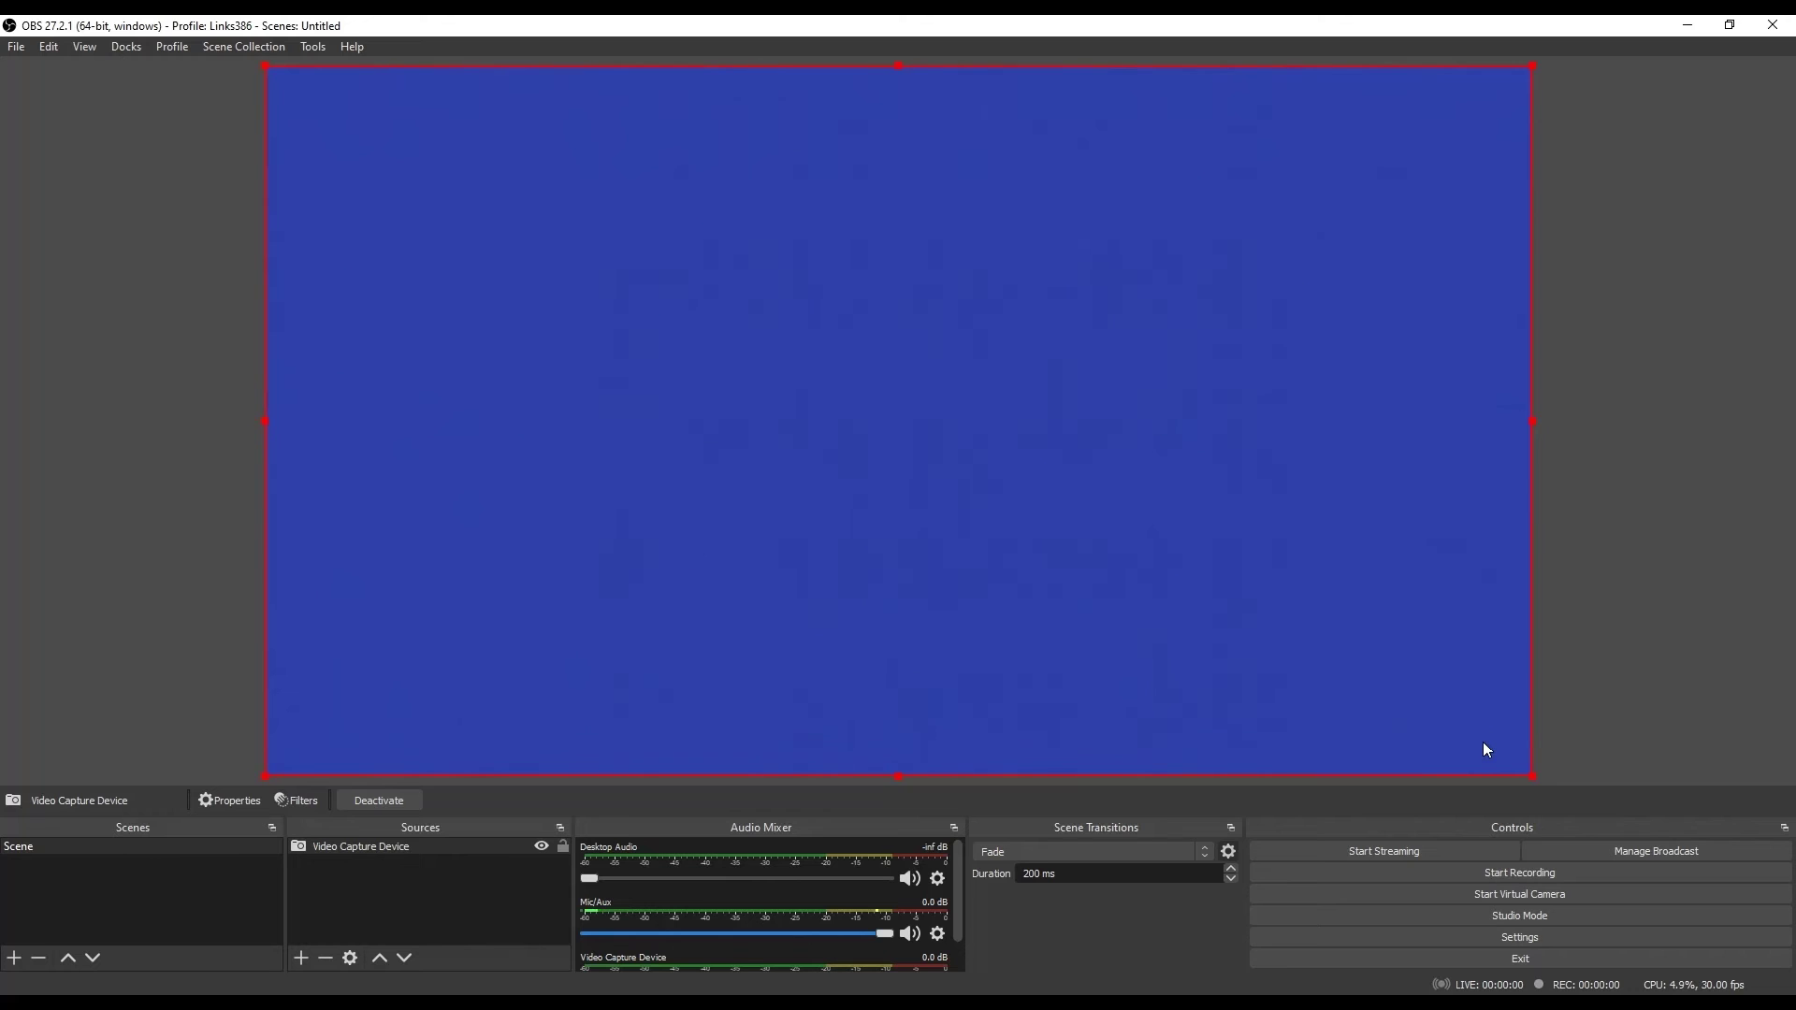
# Close the OBS Studio window.
pyautogui.click(1780, 28)
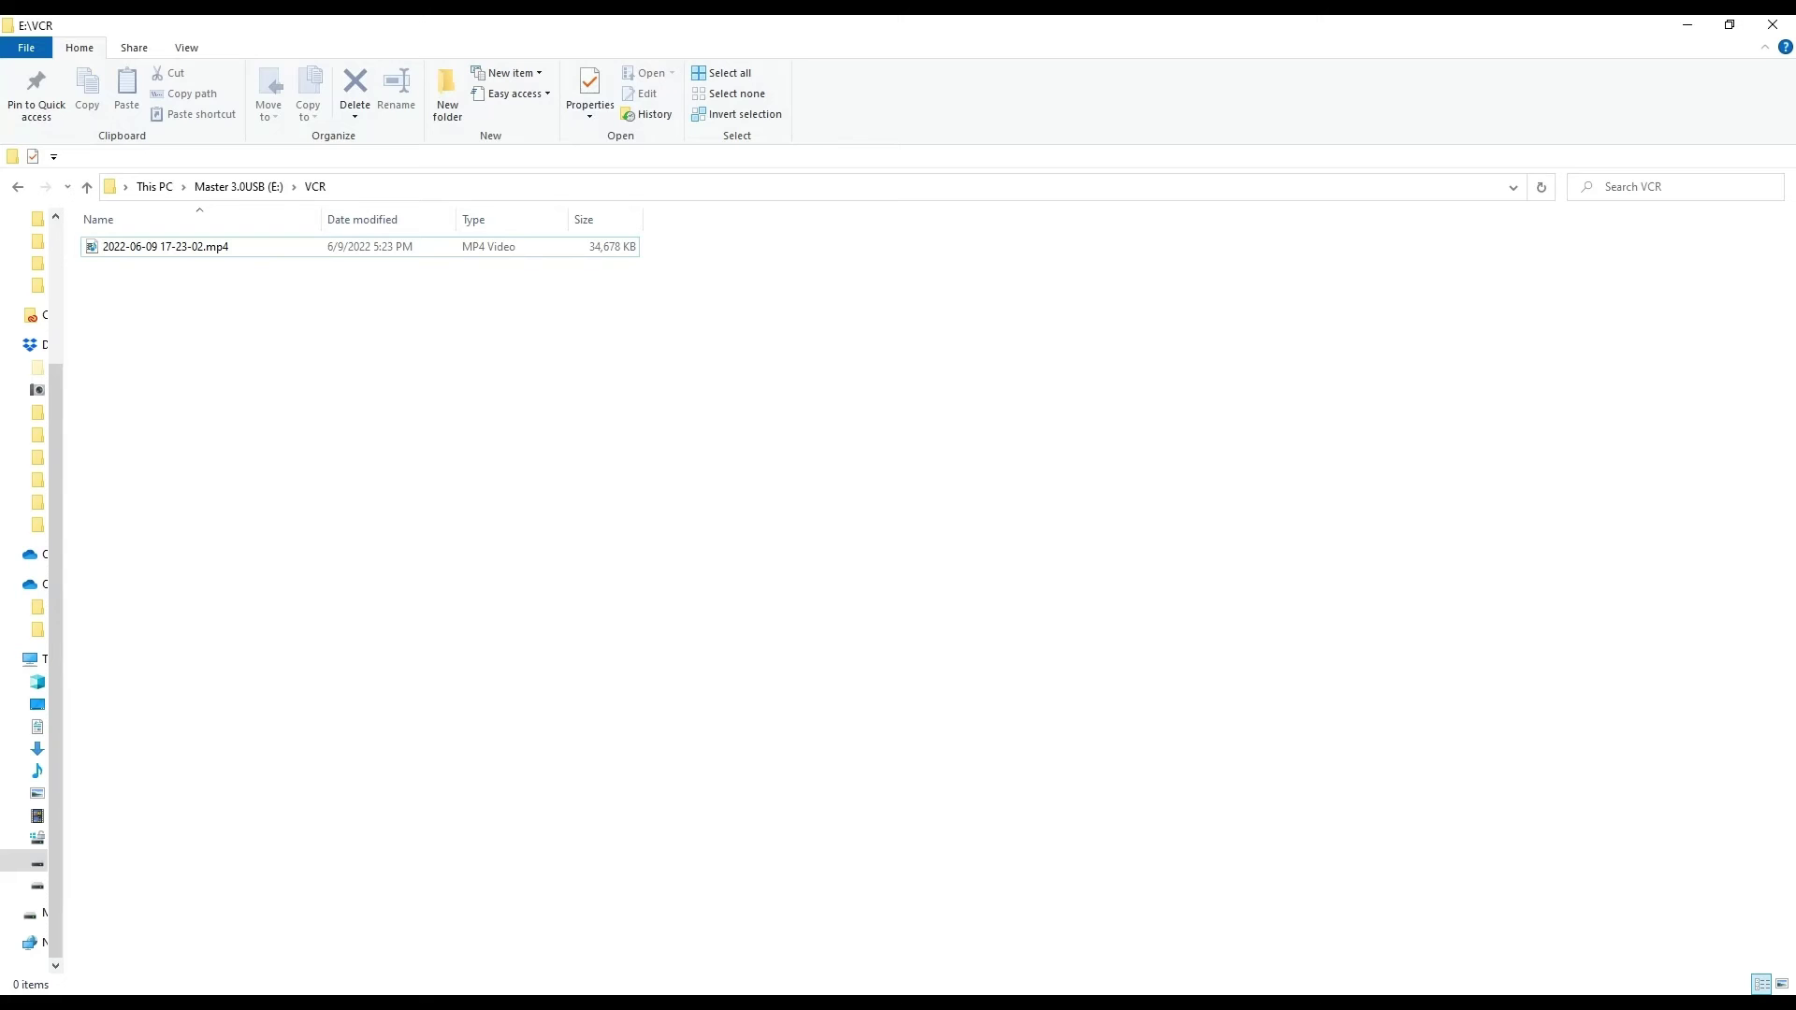
pyautogui.click(182, 250)
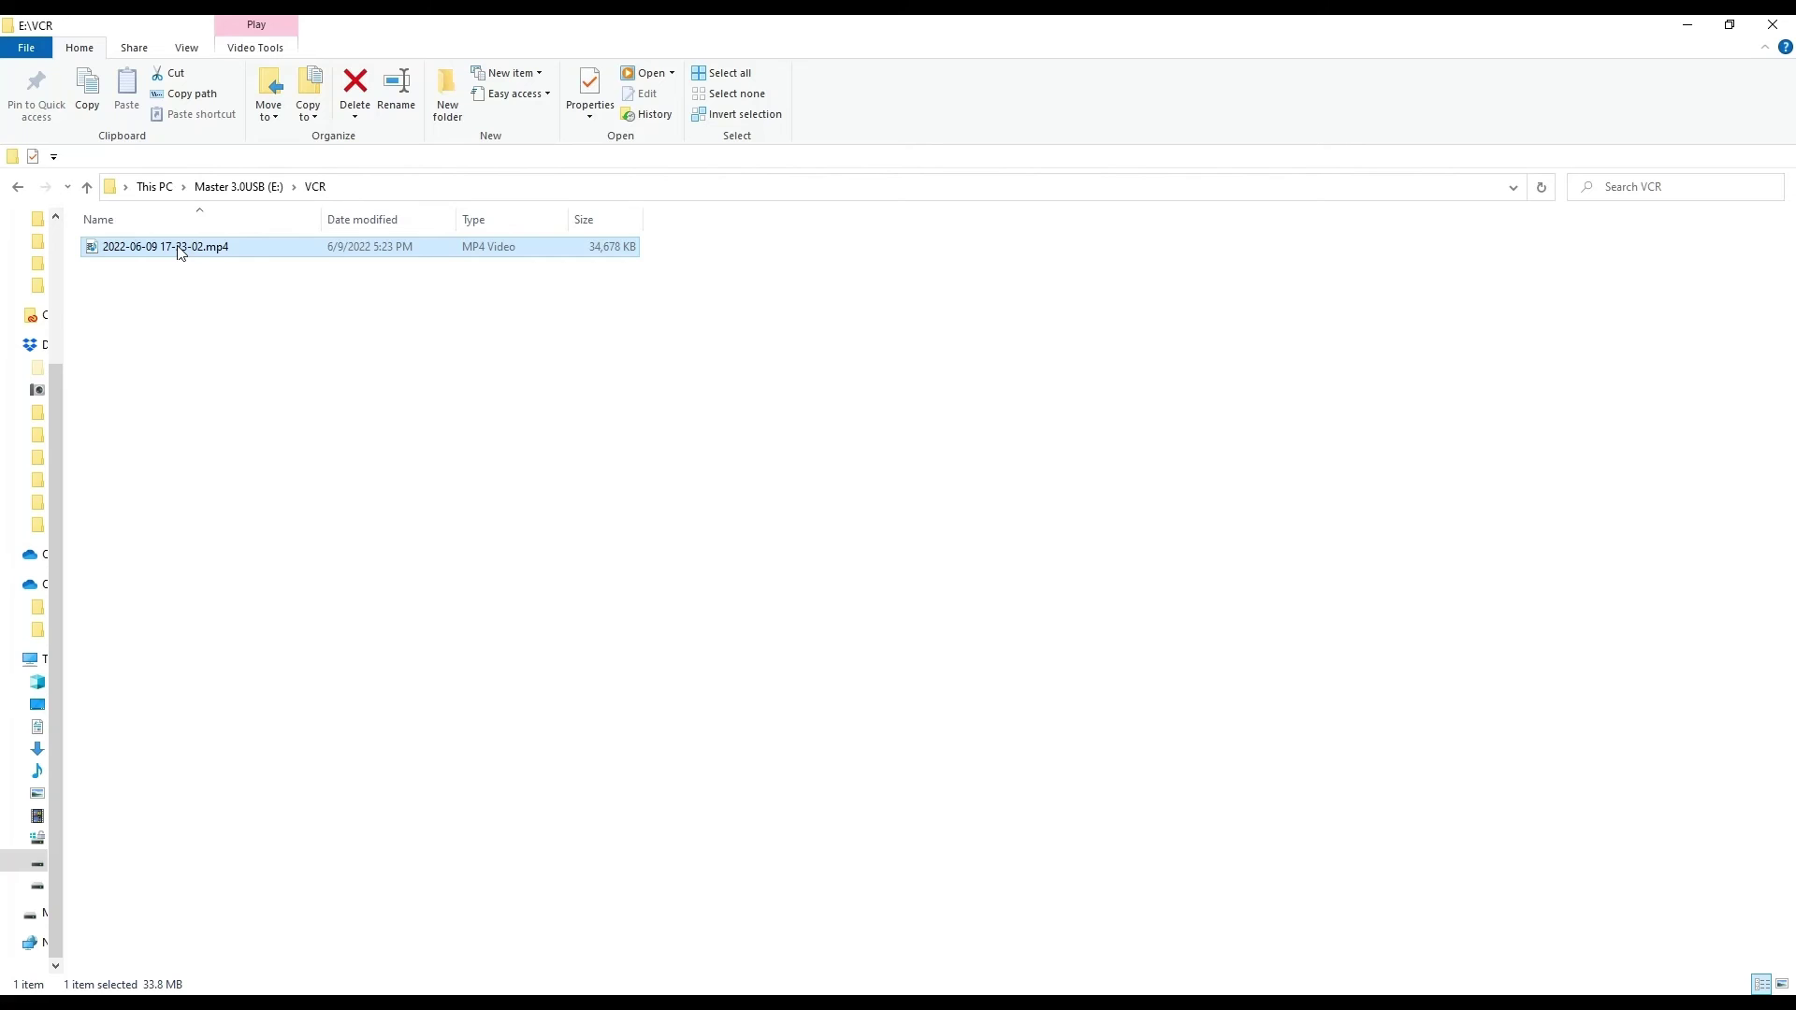
pyautogui.rightClick(181, 251)
pyautogui.click(262, 260)
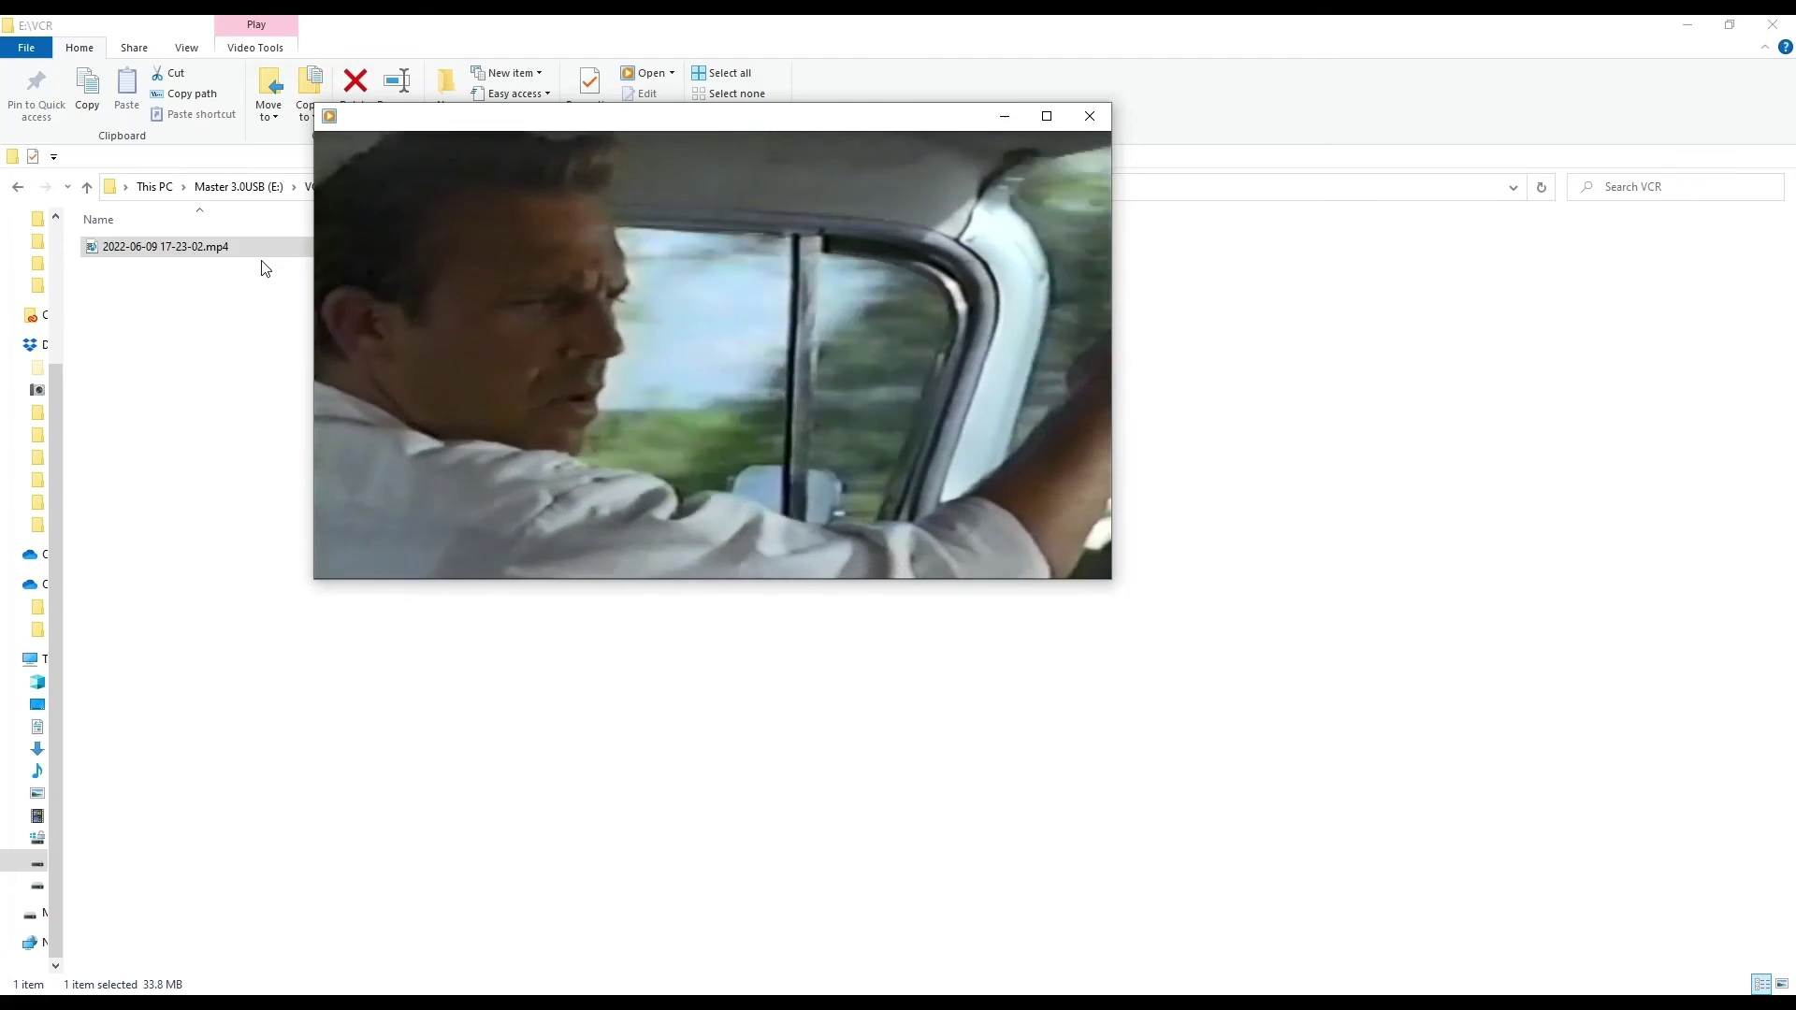
pyautogui.moveTo(477, 143)
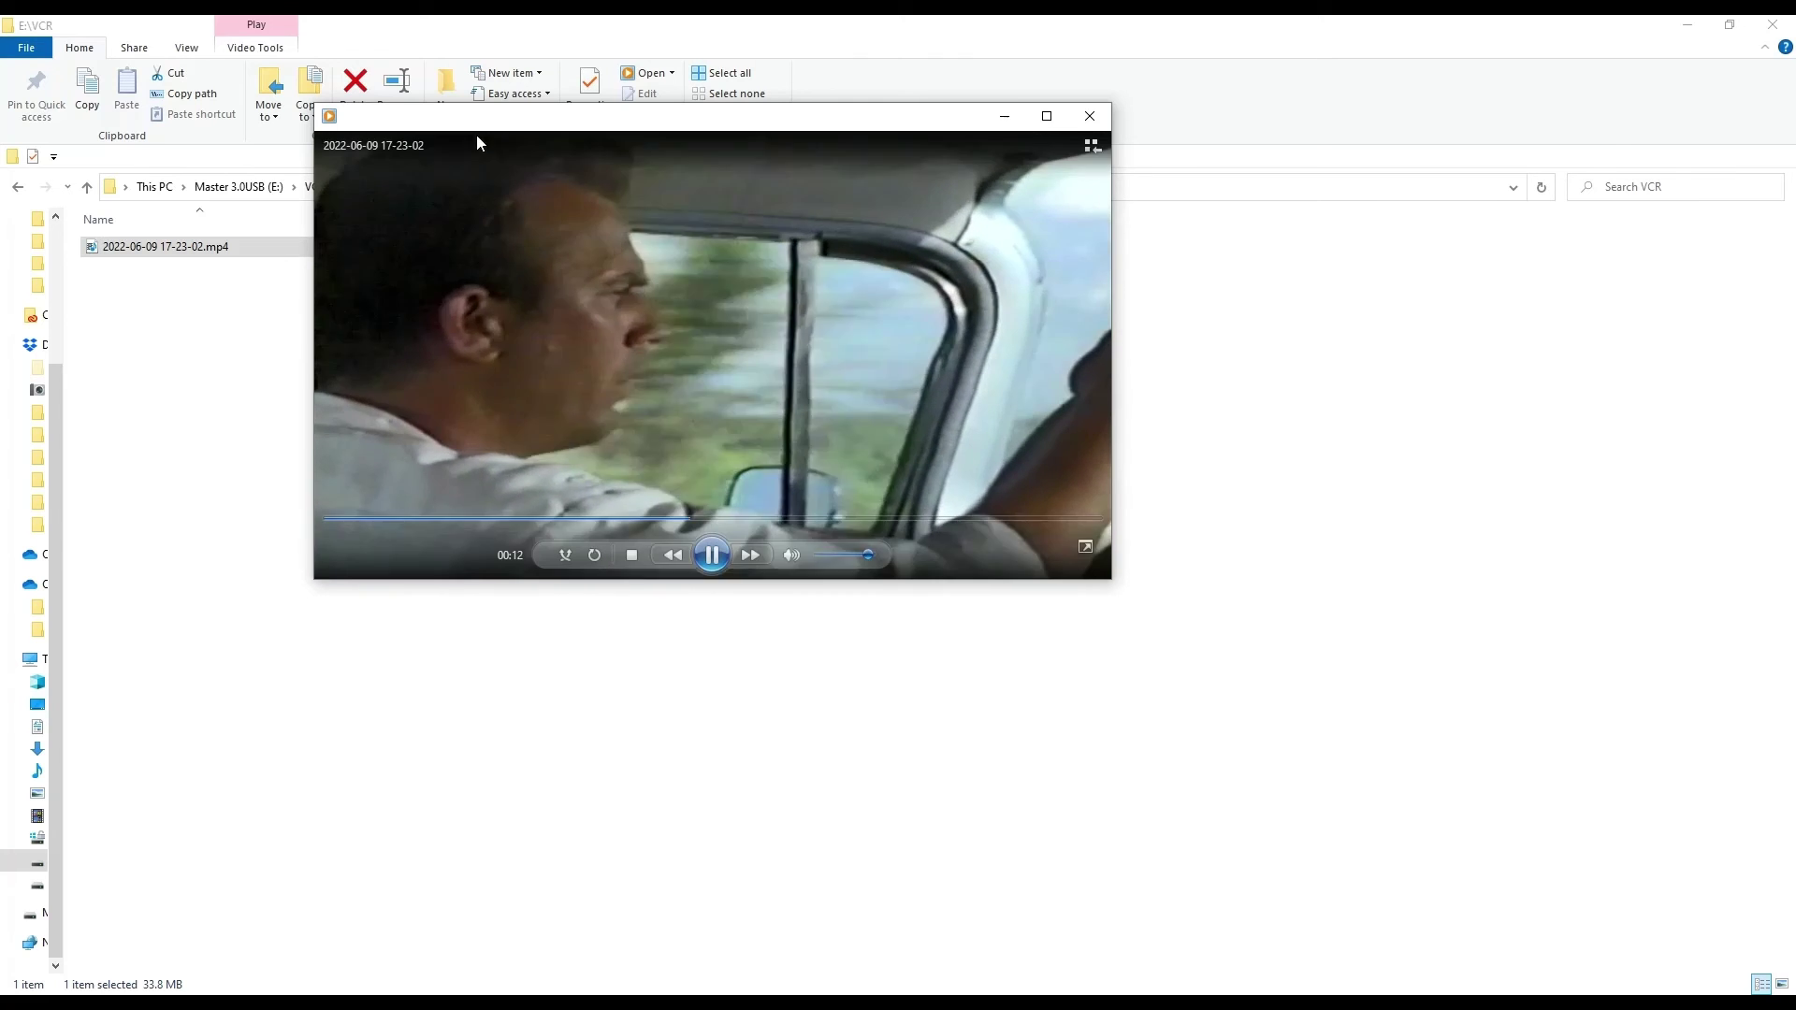
pyautogui.click(1090, 116)
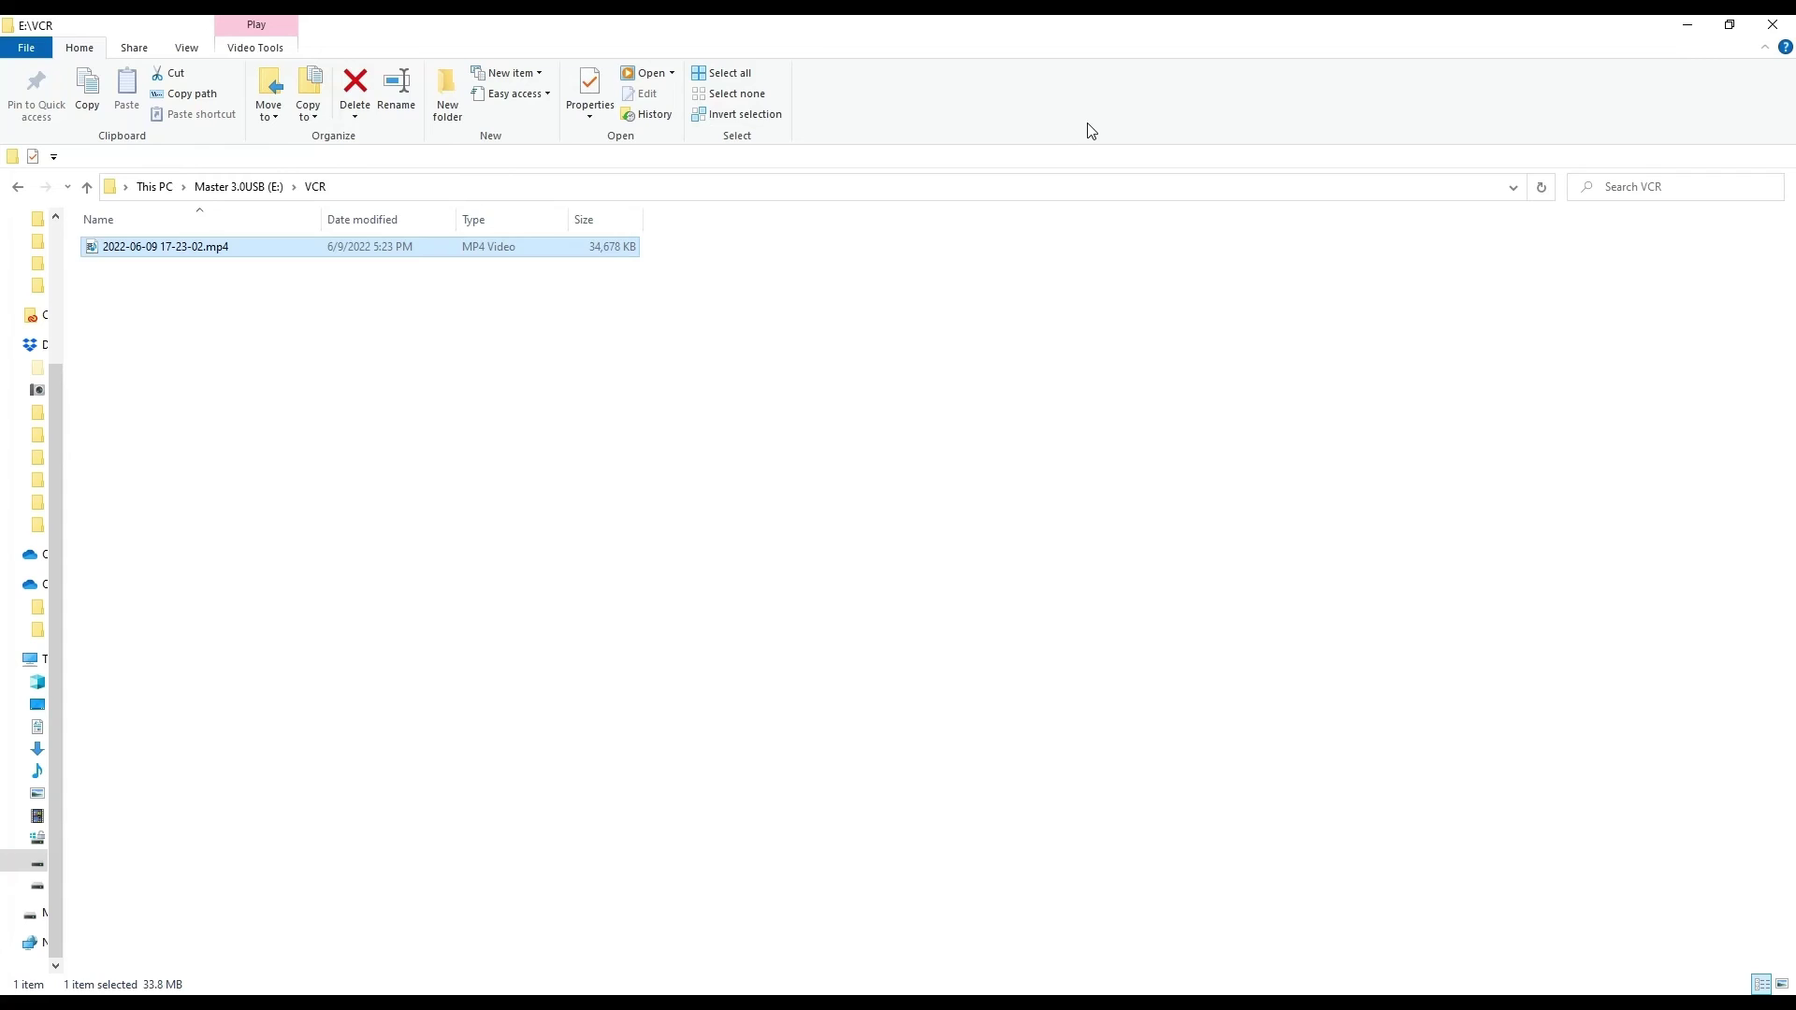
# Deselect the recording file in the E:\VCR folder.
pyautogui.click(959, 365)
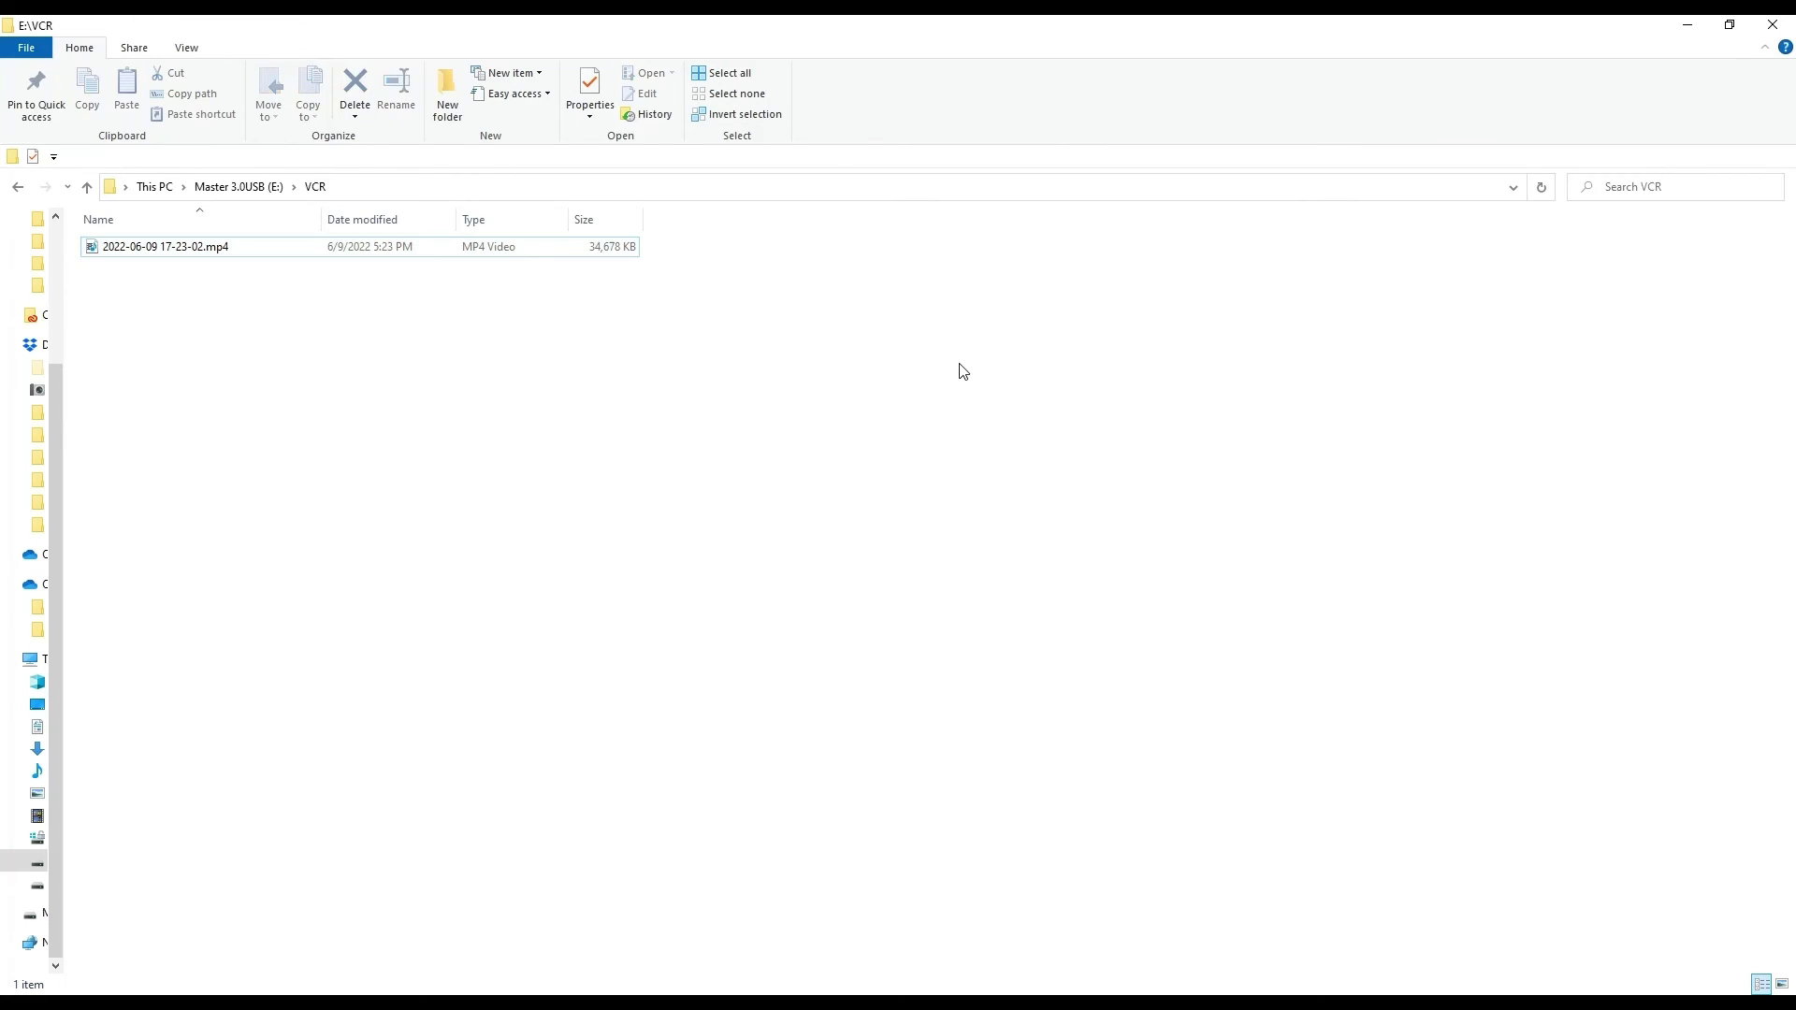